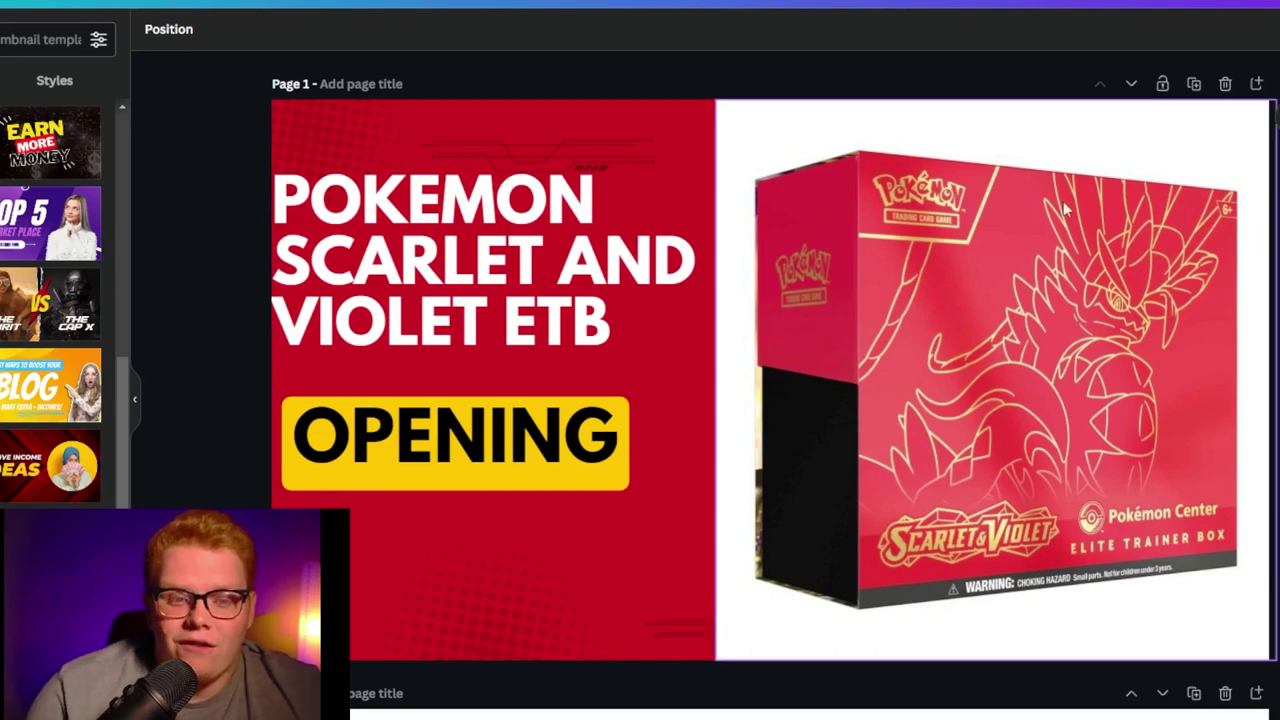
Step: Add the Scarlet & Violet Elite Trainer Box image to page 2 and place it in the page's upper-left area
scroll(1117, 237, "down", 5)
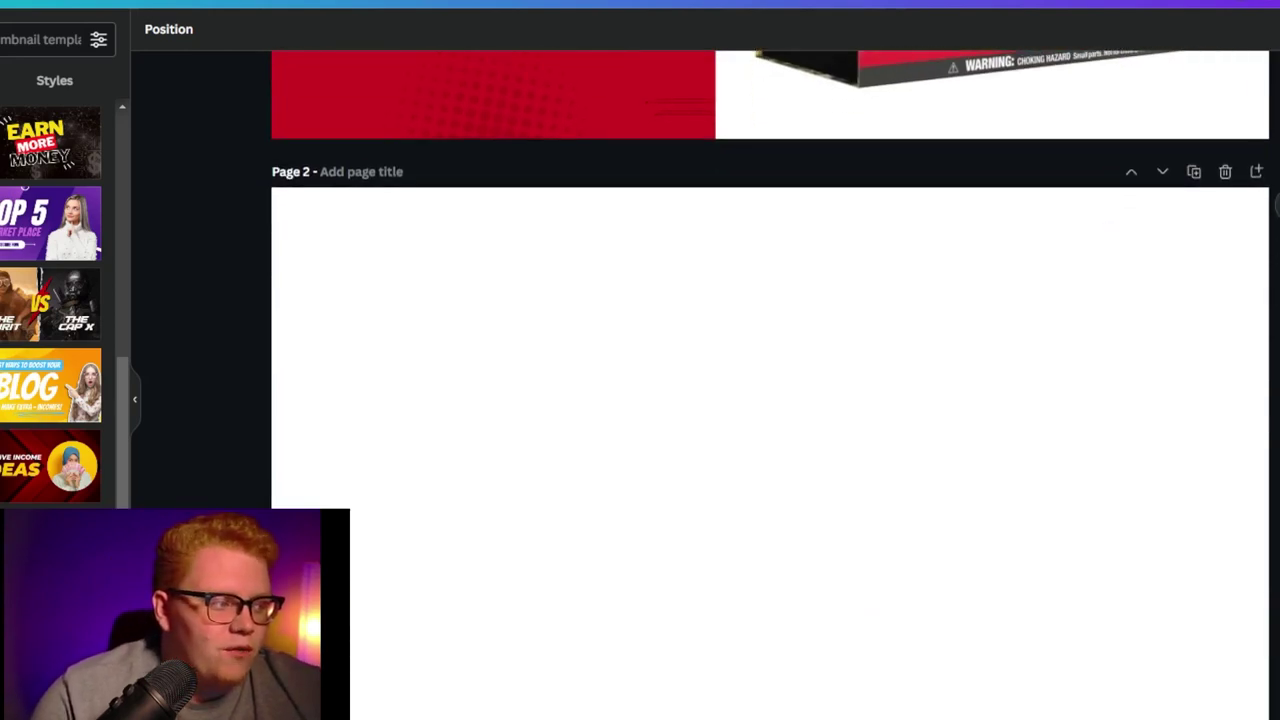
left_click_drag(2, 400, 399, 258)
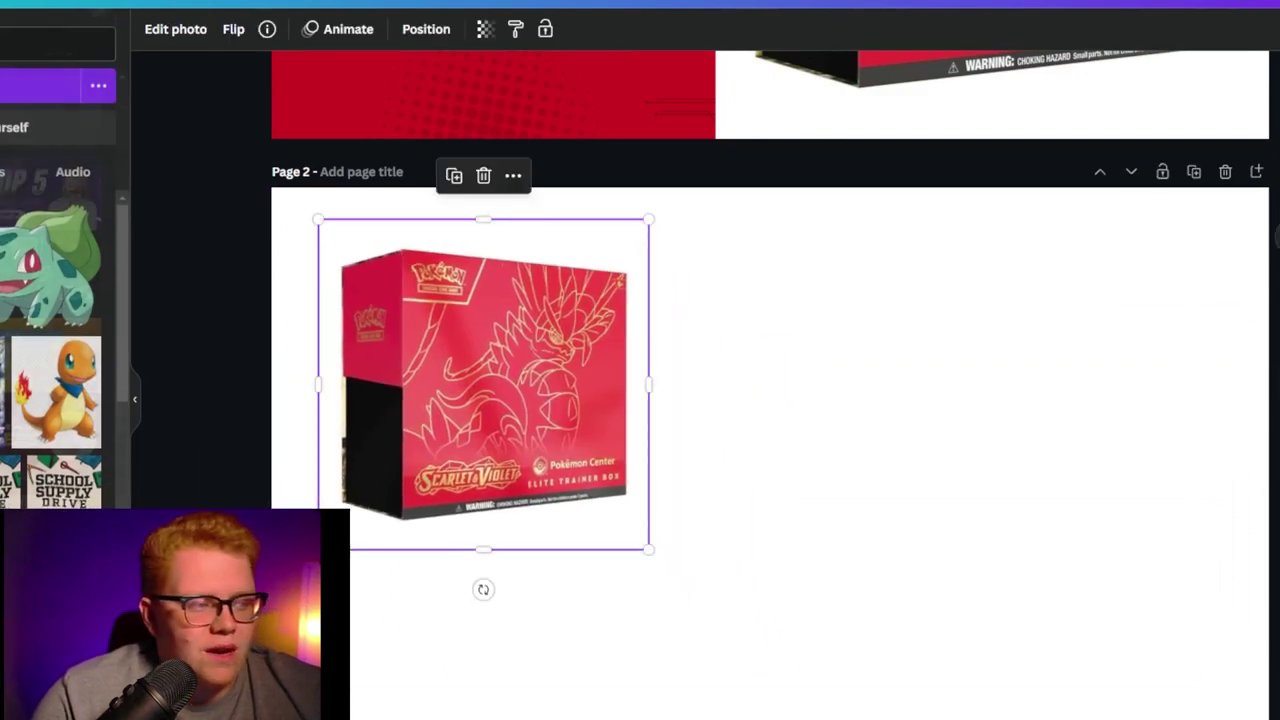
left_click(176, 29)
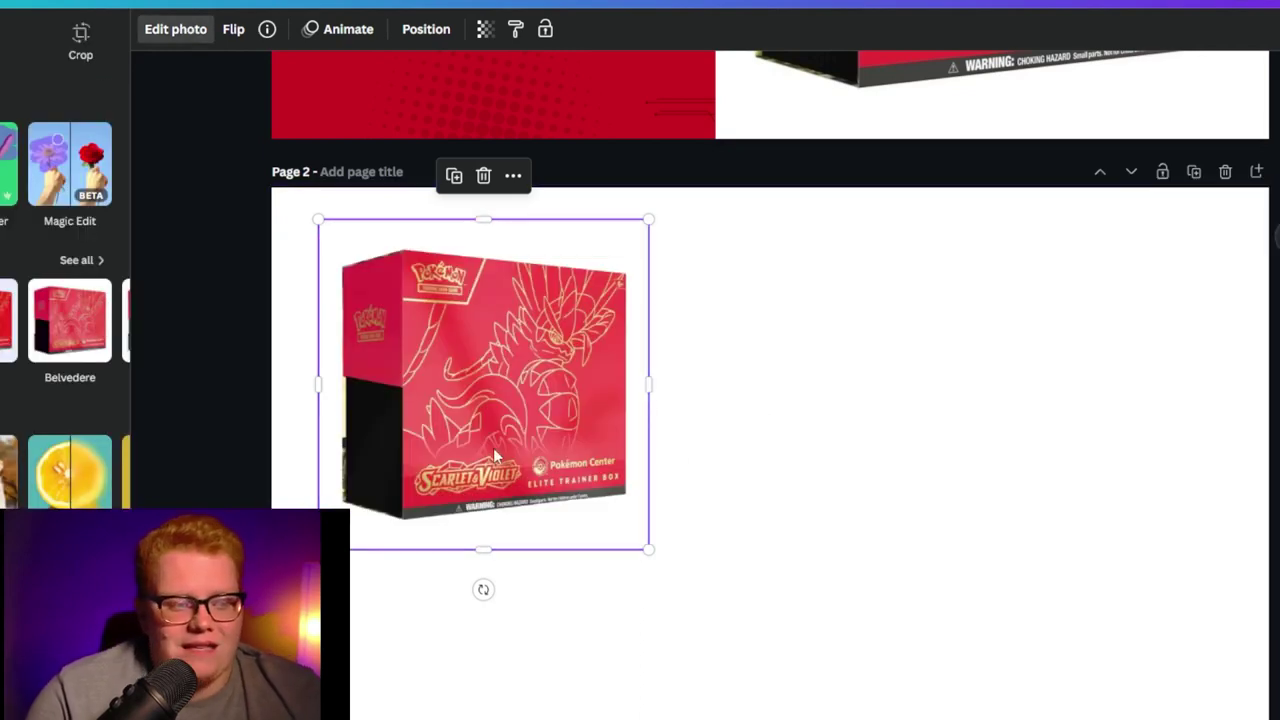
scroll(1128, 363, "up", 5)
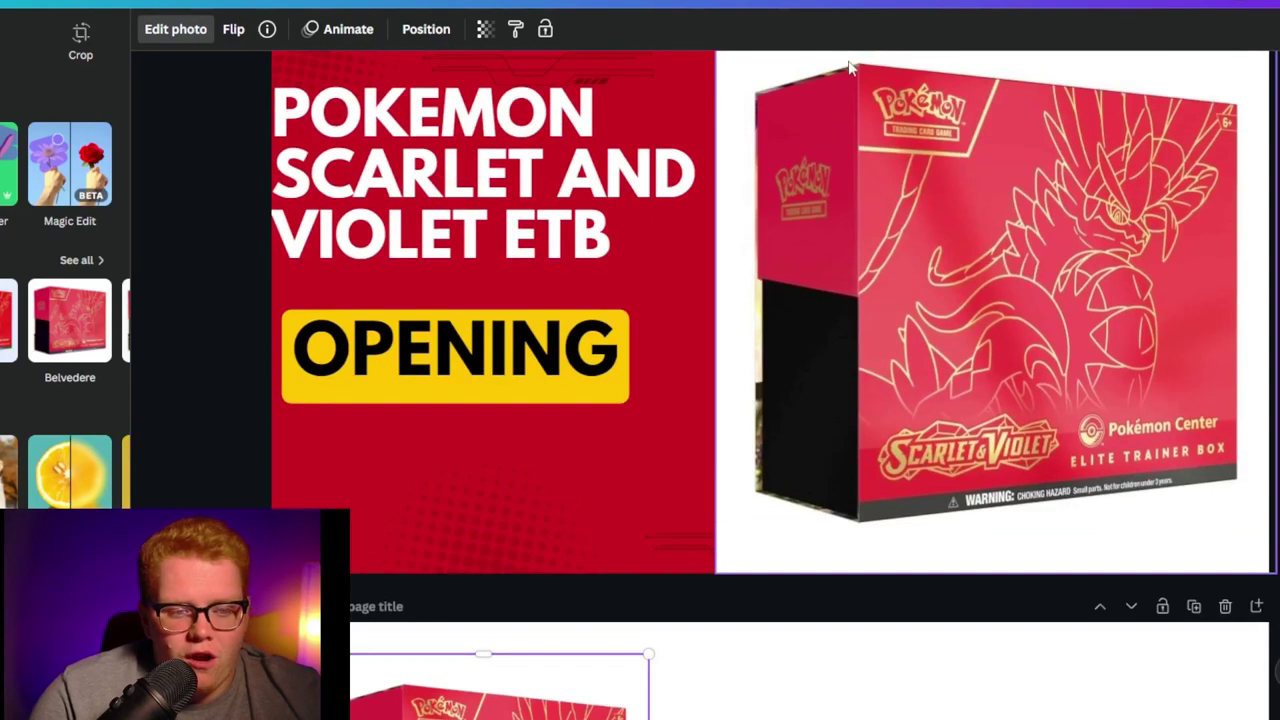
scroll(591, 603, "down", 3)
left_click_drag(558, 573, 533, 554)
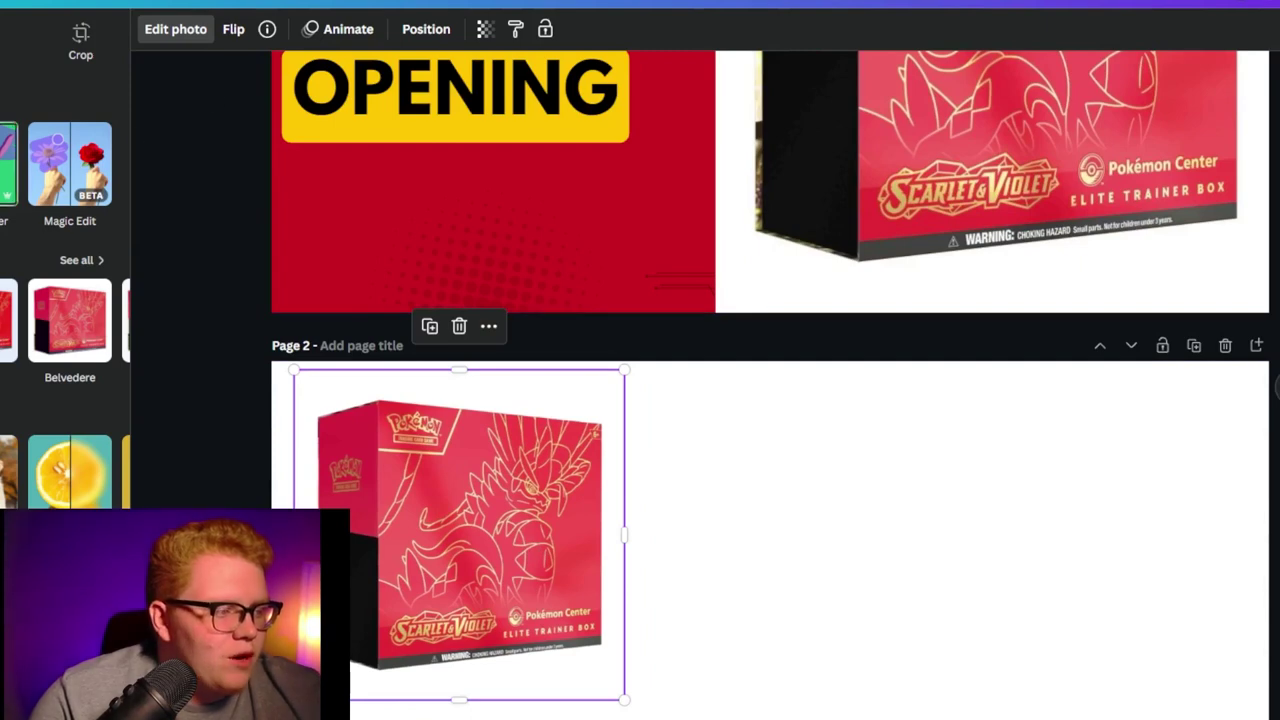
Step: Give the trainer box on page 2 a soft black outline shadow with size 45 and blur 40, and adjust its placement slightly
left_click(70, 480)
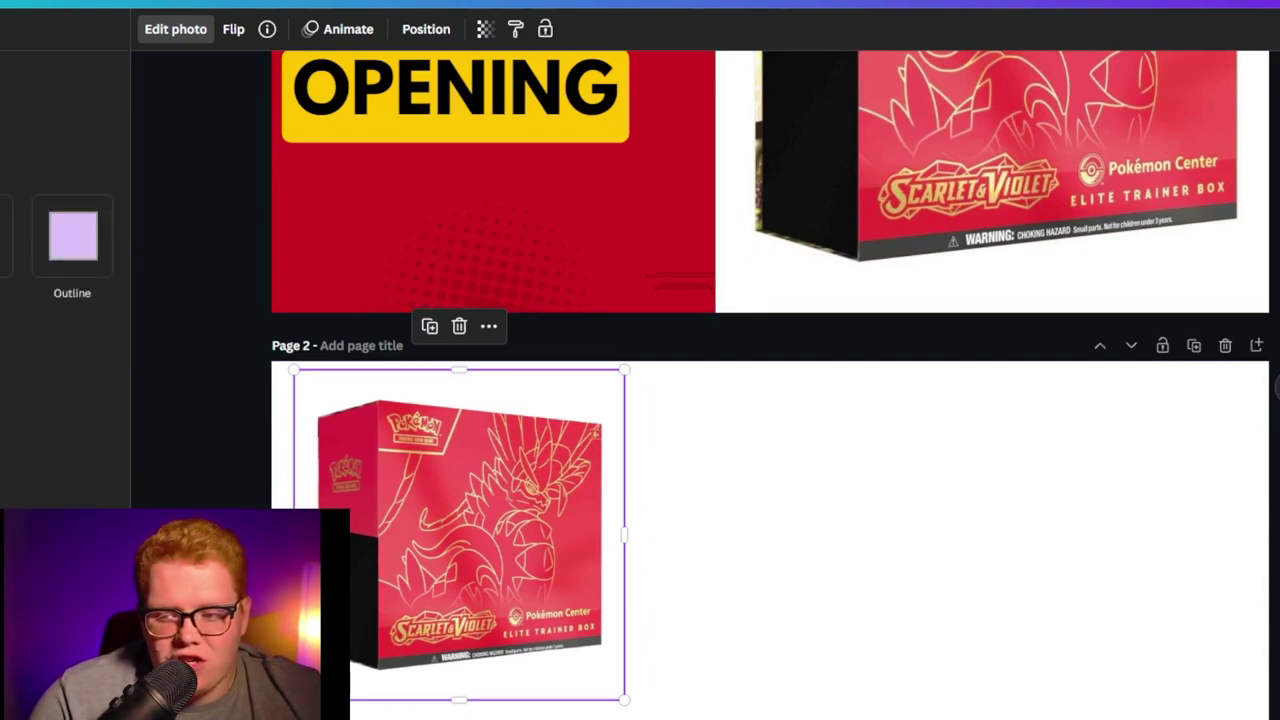
left_click(61, 274)
scroll(245, 413, "down", 3)
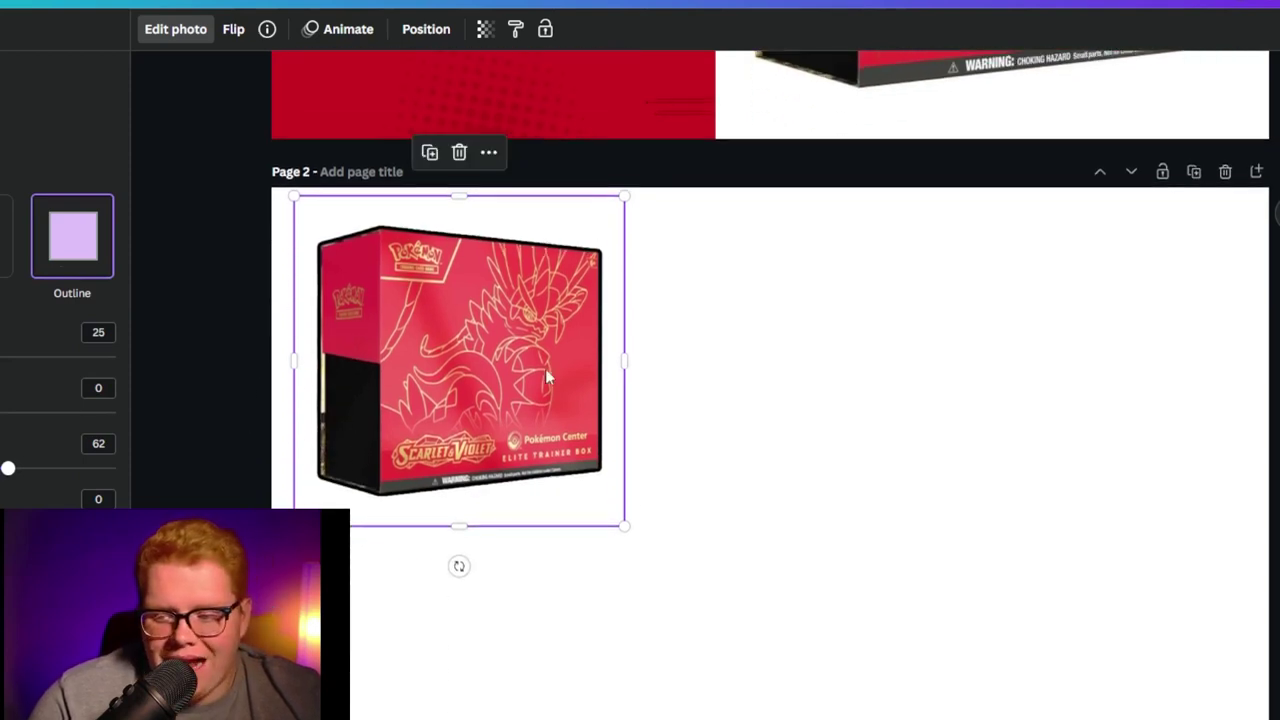
left_click_drag(0, 412, 3, 412)
mouse_move(0, 357)
left_mouse_down()
mouse_move(12, 360)
mouse_move(1, 357)
left_mouse_up()
left_click_drag(0, 412, 2, 412)
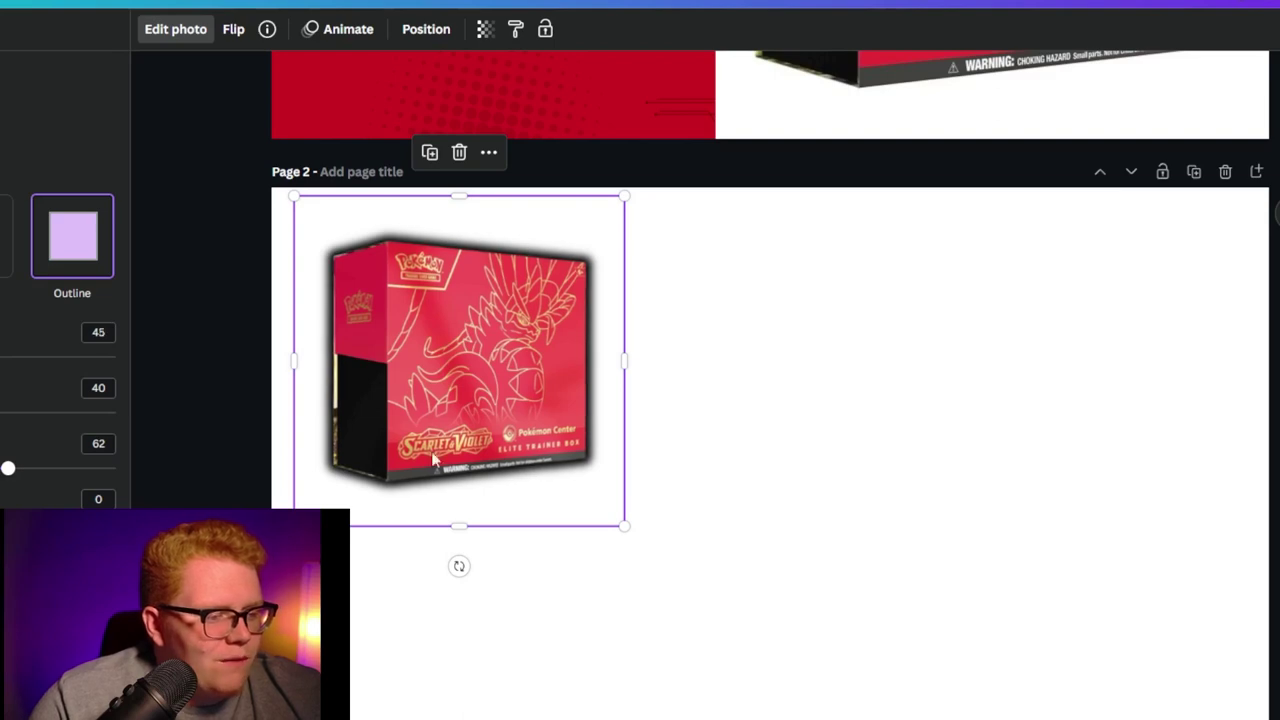
left_click(970, 492)
mouse_move(446, 389)
left_mouse_down()
mouse_move(426, 385)
mouse_move(446, 391)
left_mouse_up()
left_click(203, 358)
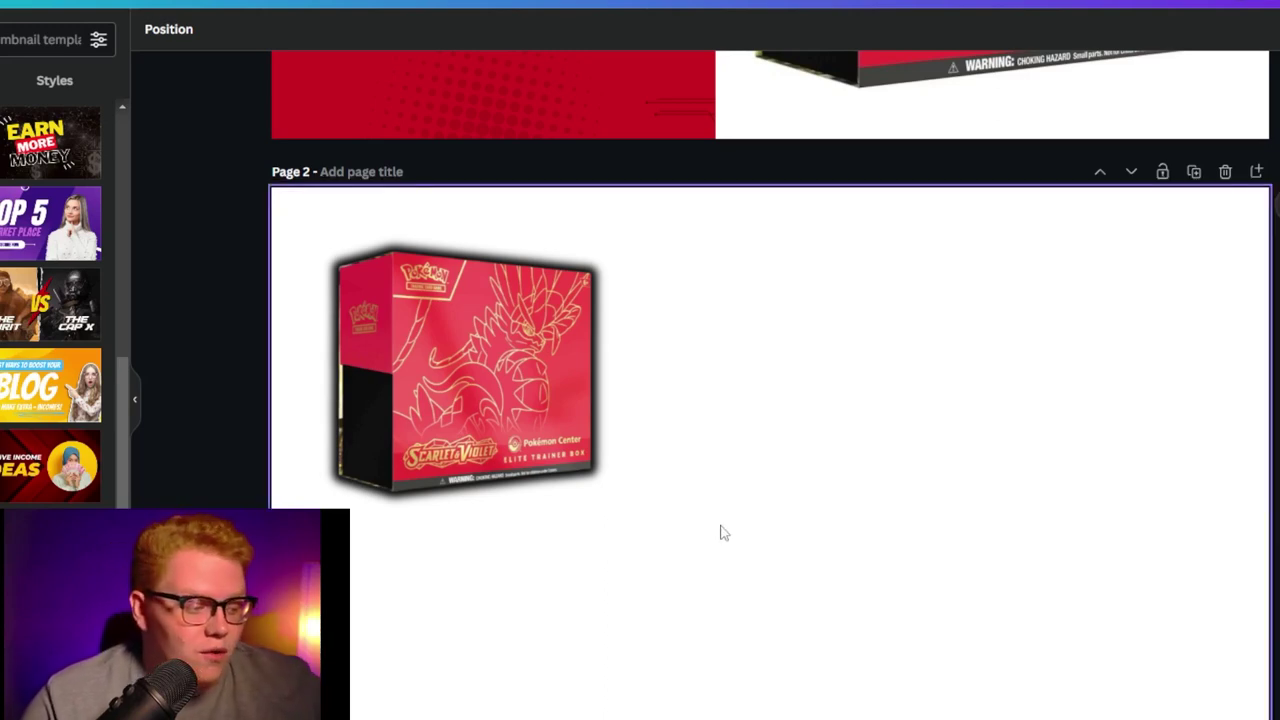
Step: Apply the thumbnail template with the shocked man and "The Most Attractive Thumbnail" text to the blank page 3
scroll(728, 540, "down", 5)
scroll(50, 300, "up", 5)
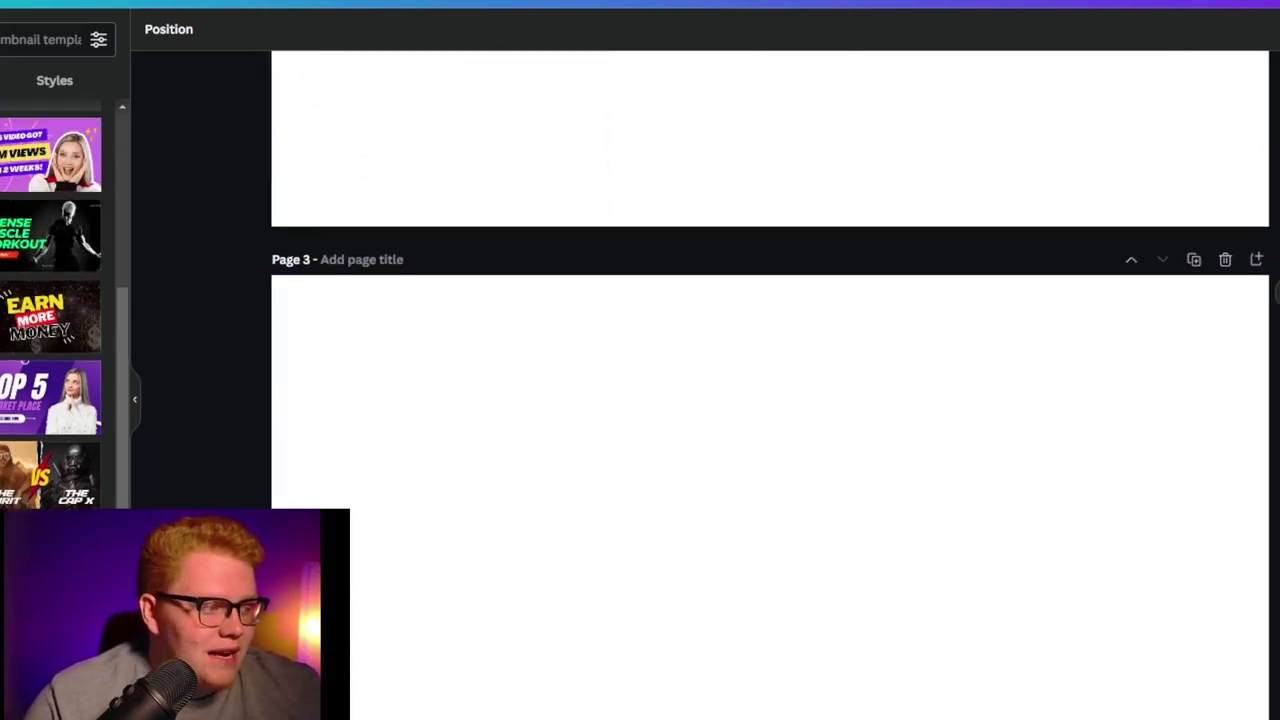
left_click(50, 172)
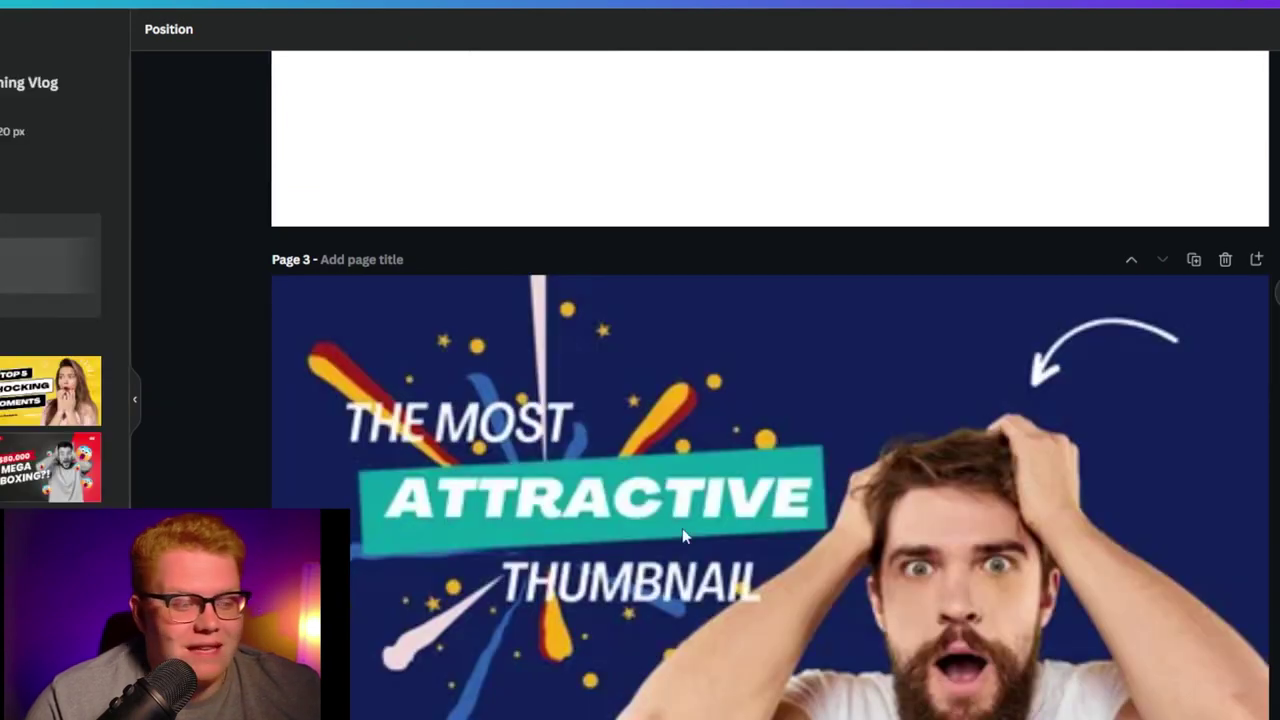
Step: Copy the shocked man's photo from the page 3 template onto page 2
left_click(852, 460)
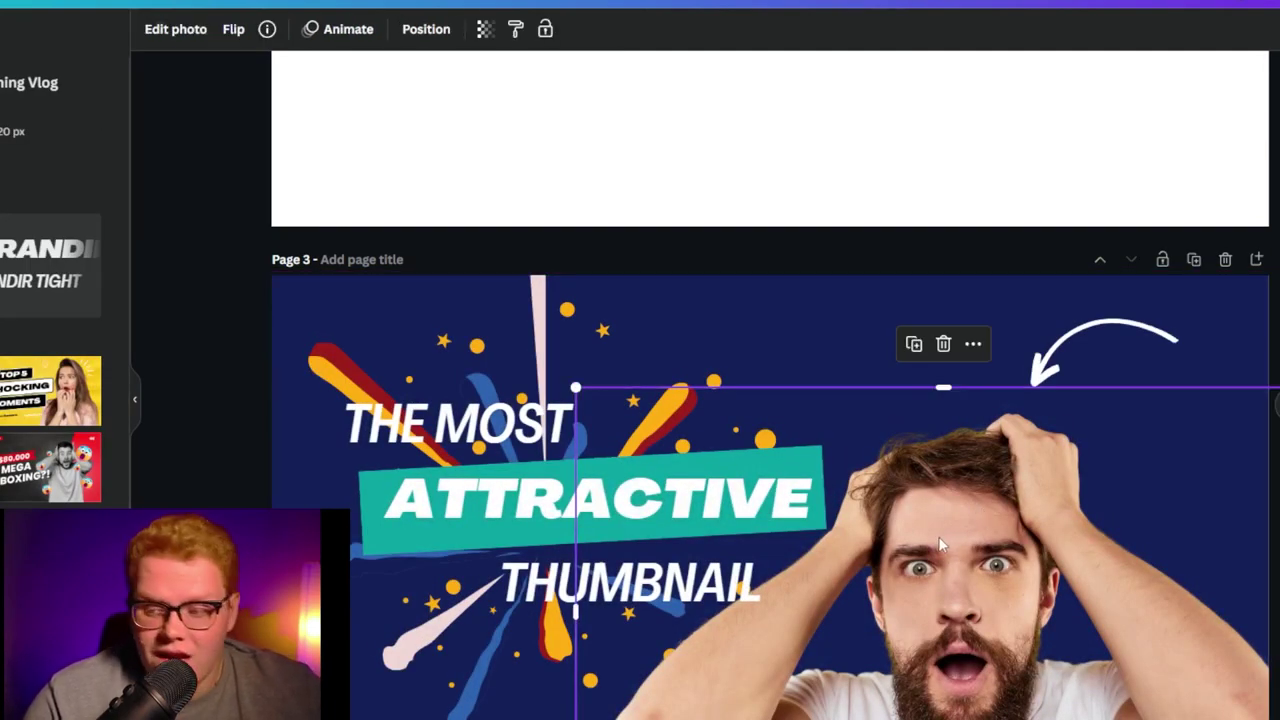
scroll(1003, 491, "up", 5)
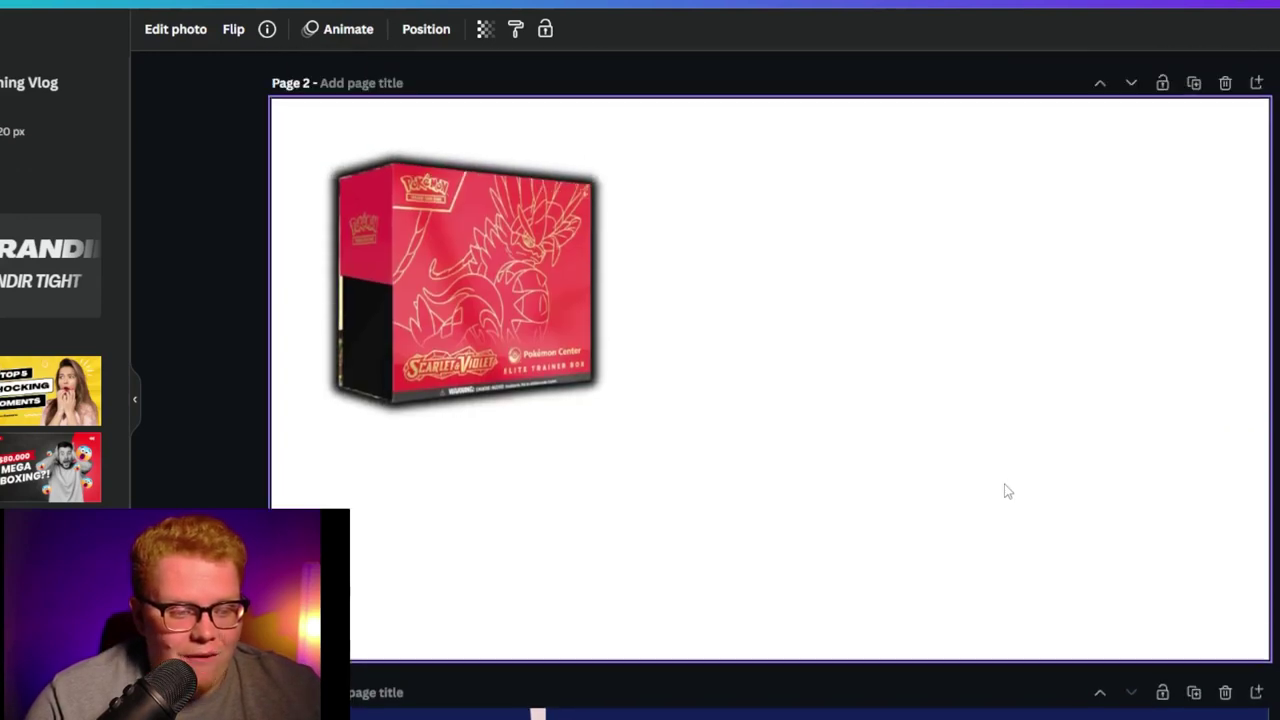
key("ctrl+v")
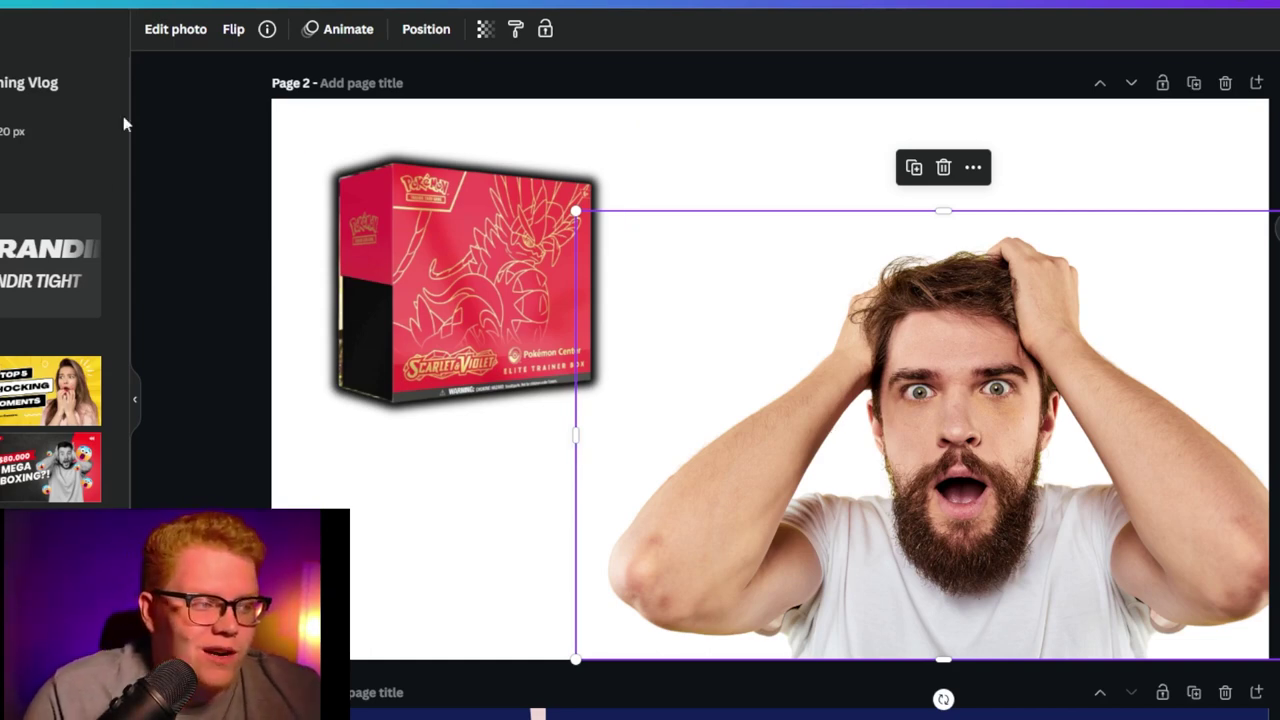
Step: Apply an outline shadow to the shocked man on page 2 and change its colour to white
left_click(176, 30)
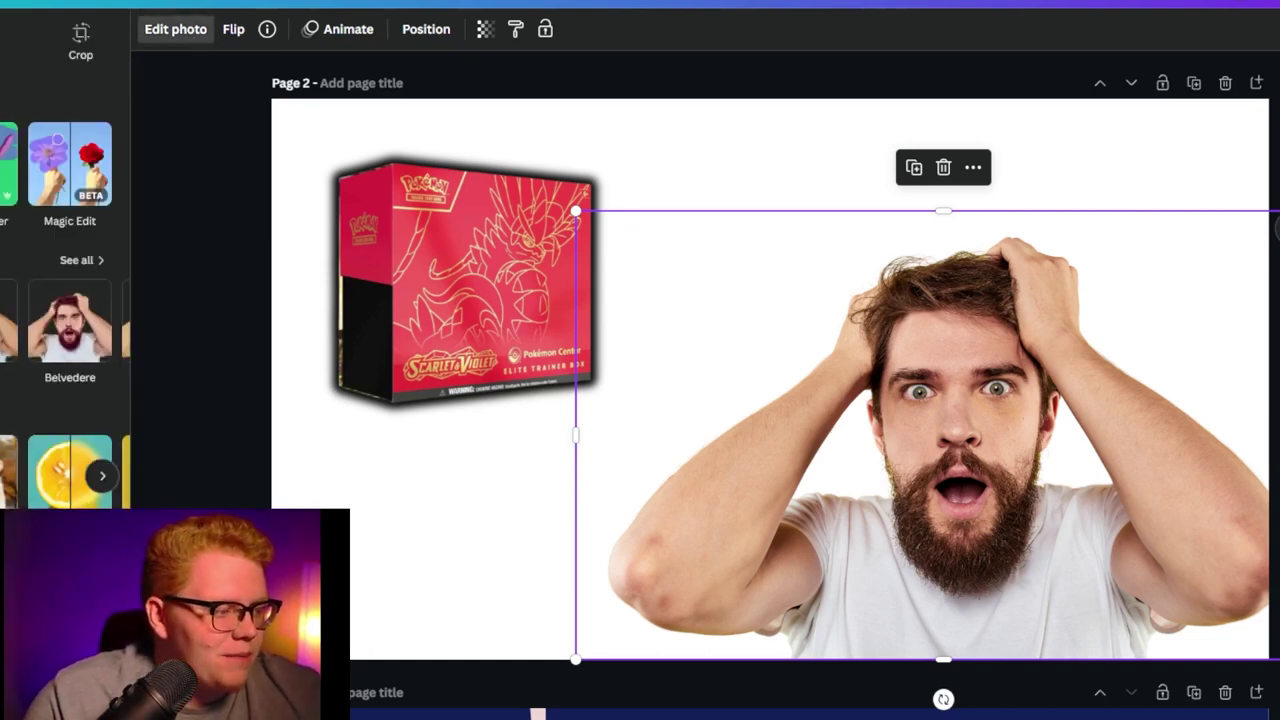
left_click(8, 472)
left_click(72, 236)
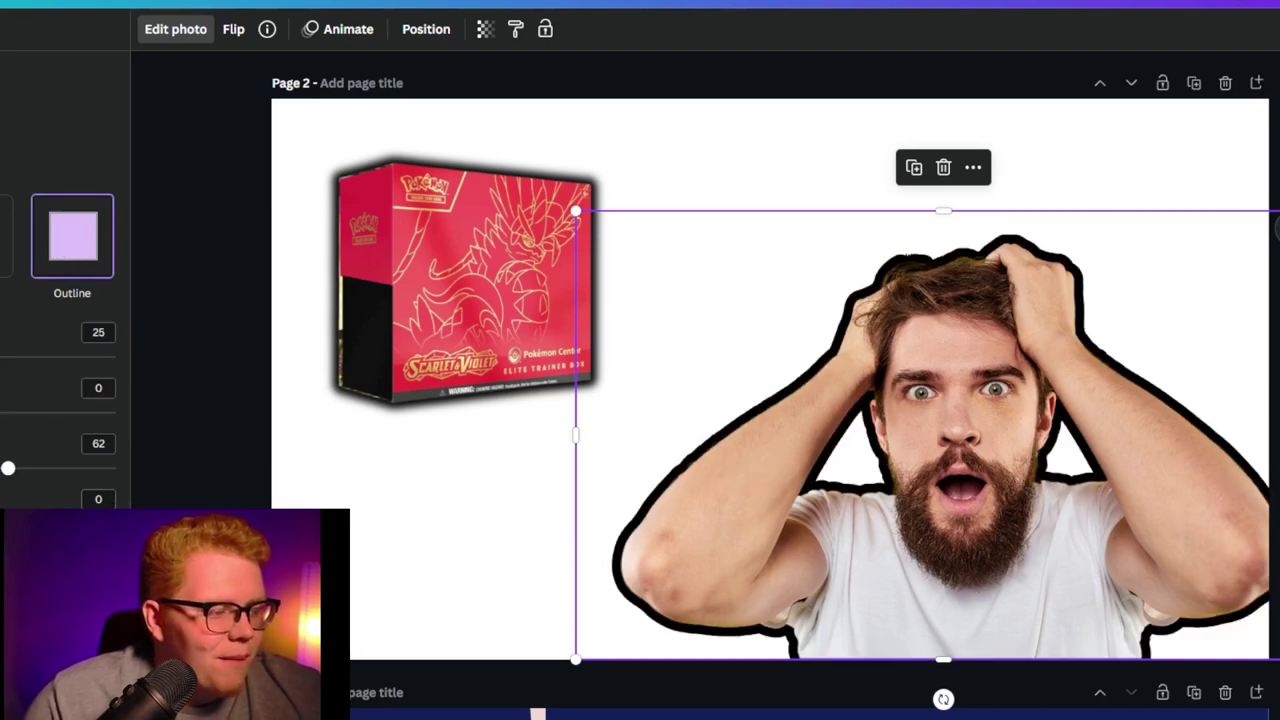
left_click(101, 556)
left_click_drag(125, 688, 125, 594)
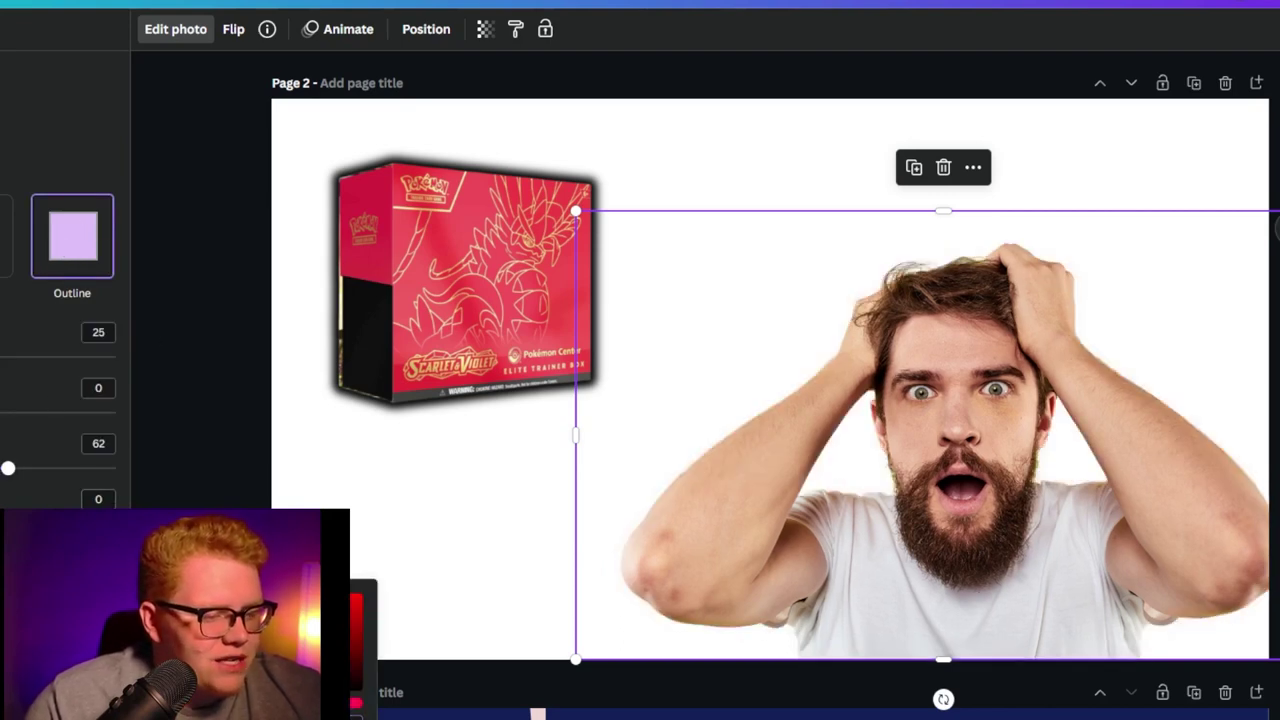
left_click(183, 307)
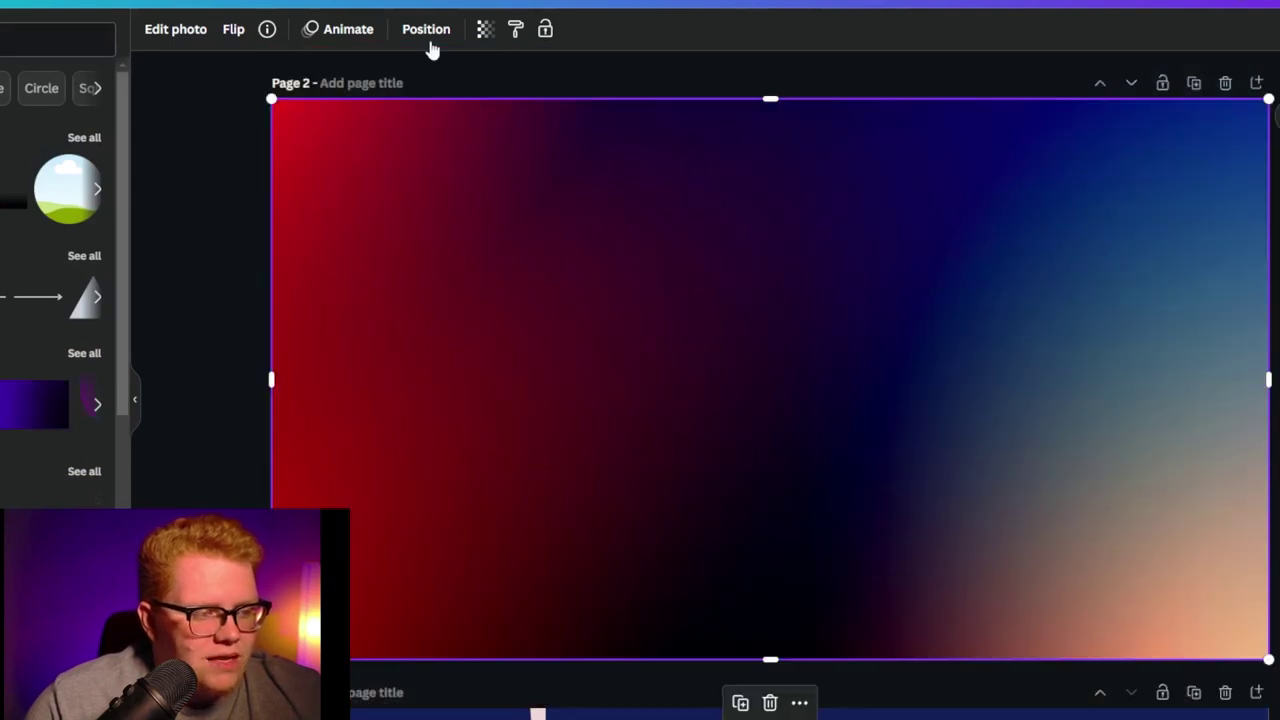
Step: Send the red and blue gradient image on page 2 to the back, behind the box and the man
left_click(428, 38)
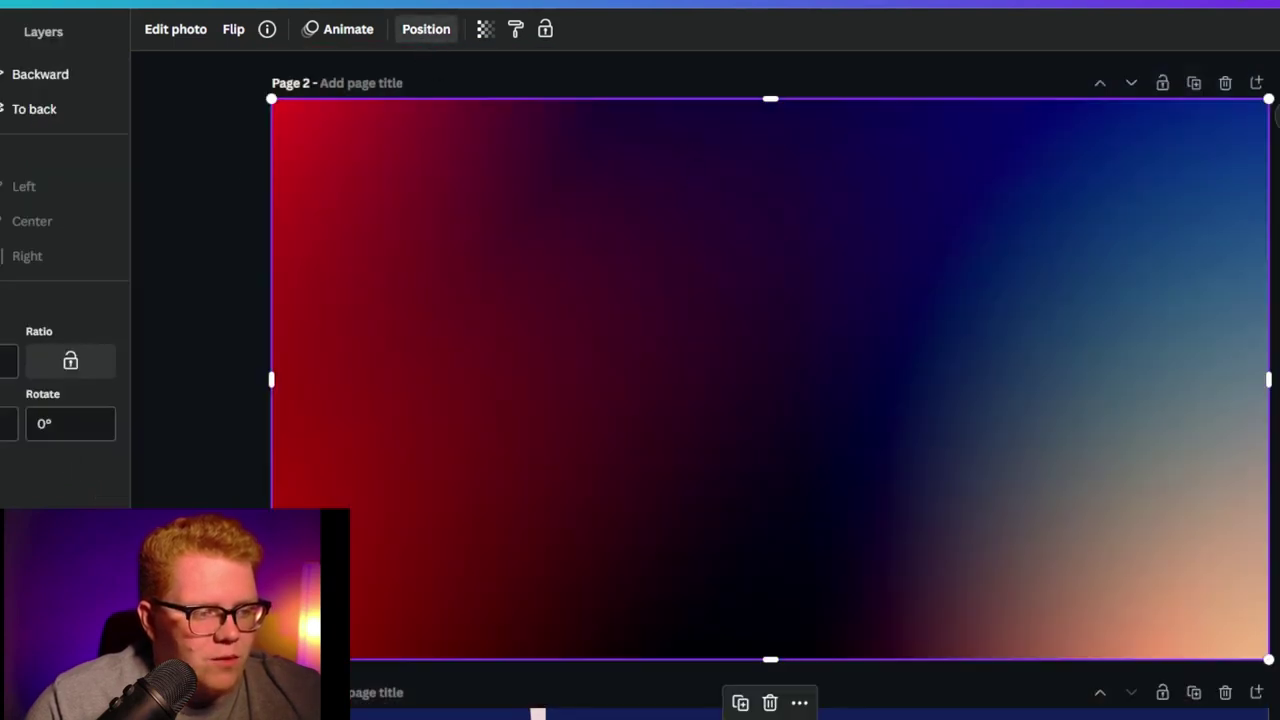
left_click(50, 105)
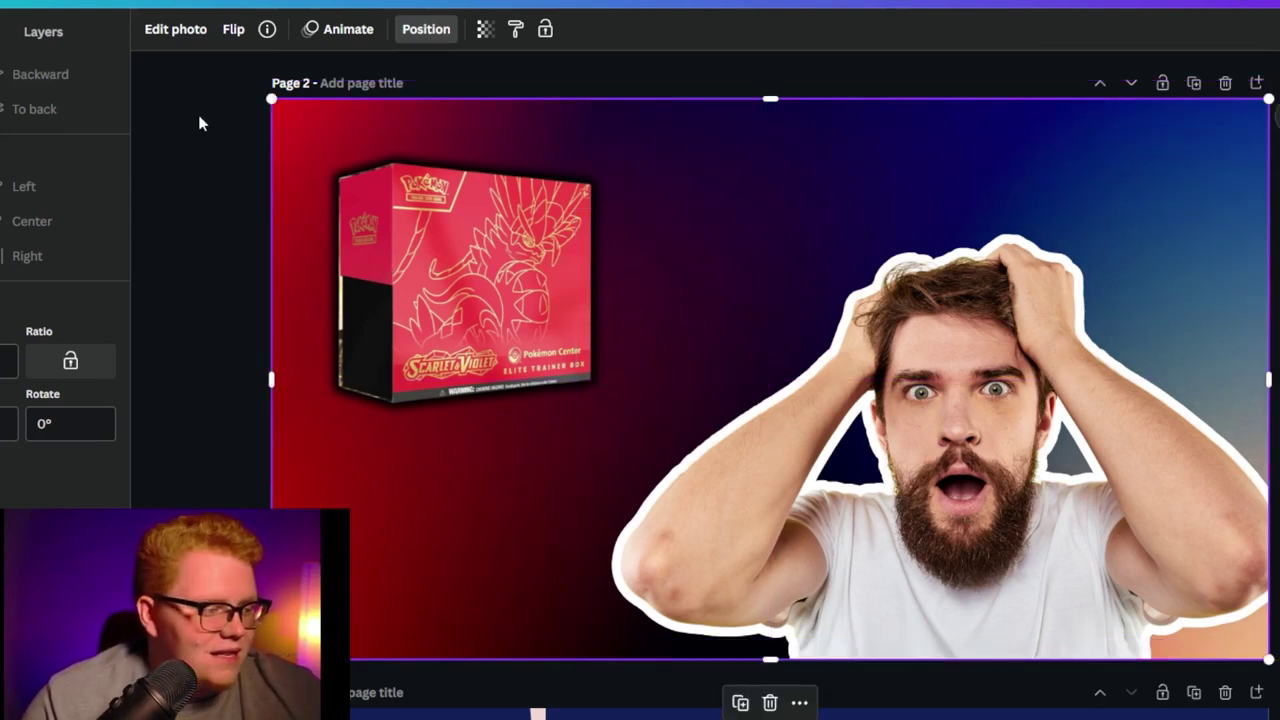
left_click(2, 115)
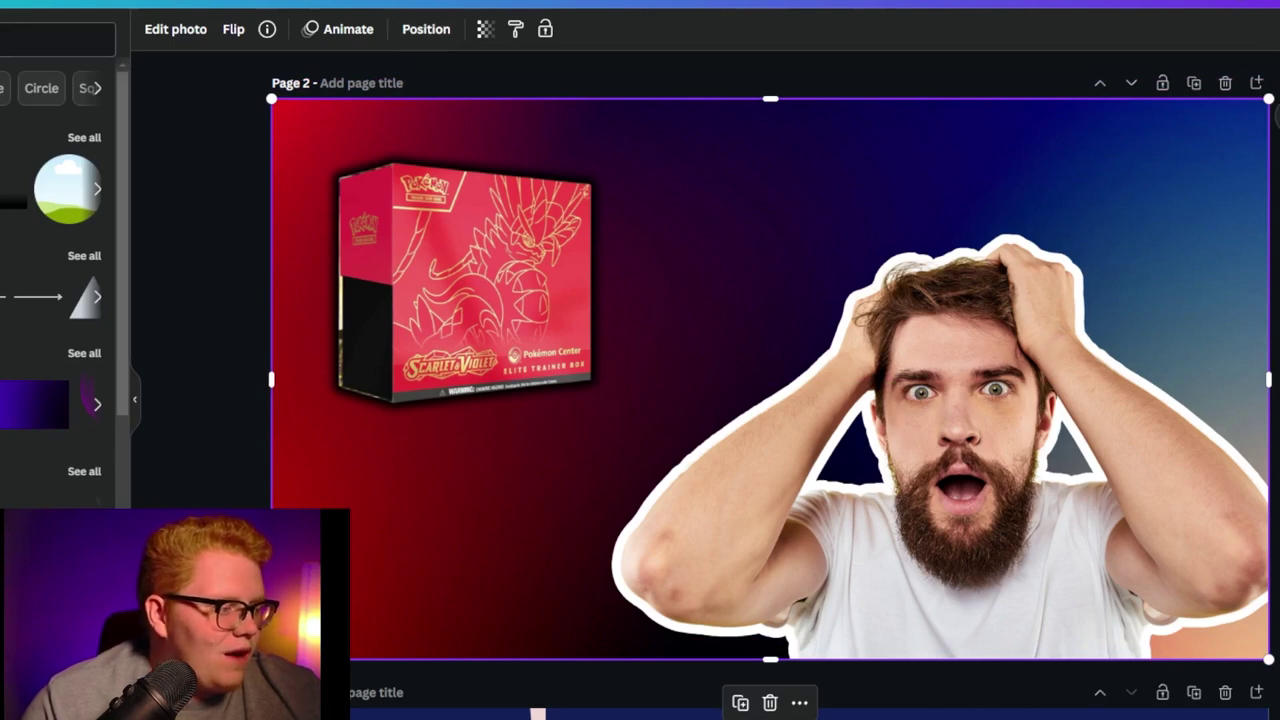
Step: Soften the man's white outline on page 2 with size 10 and blur 37
left_click(885, 452)
left_click(148, 30)
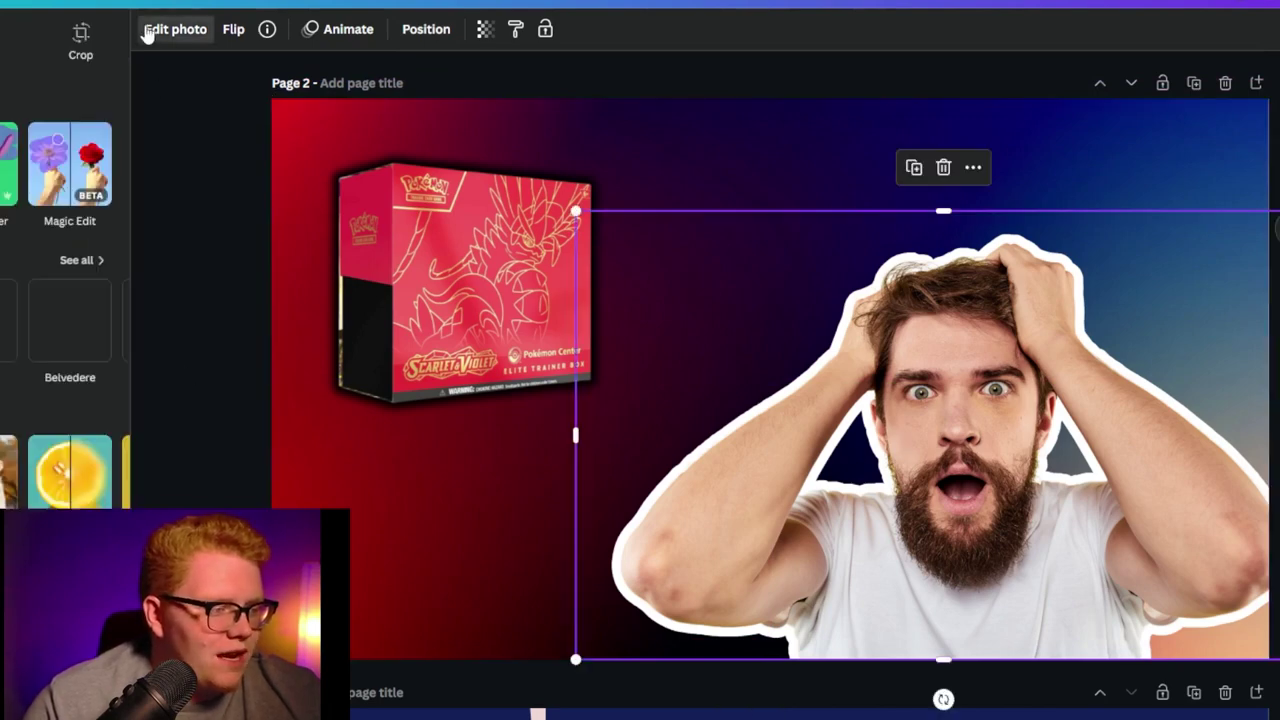
left_click(2, 474)
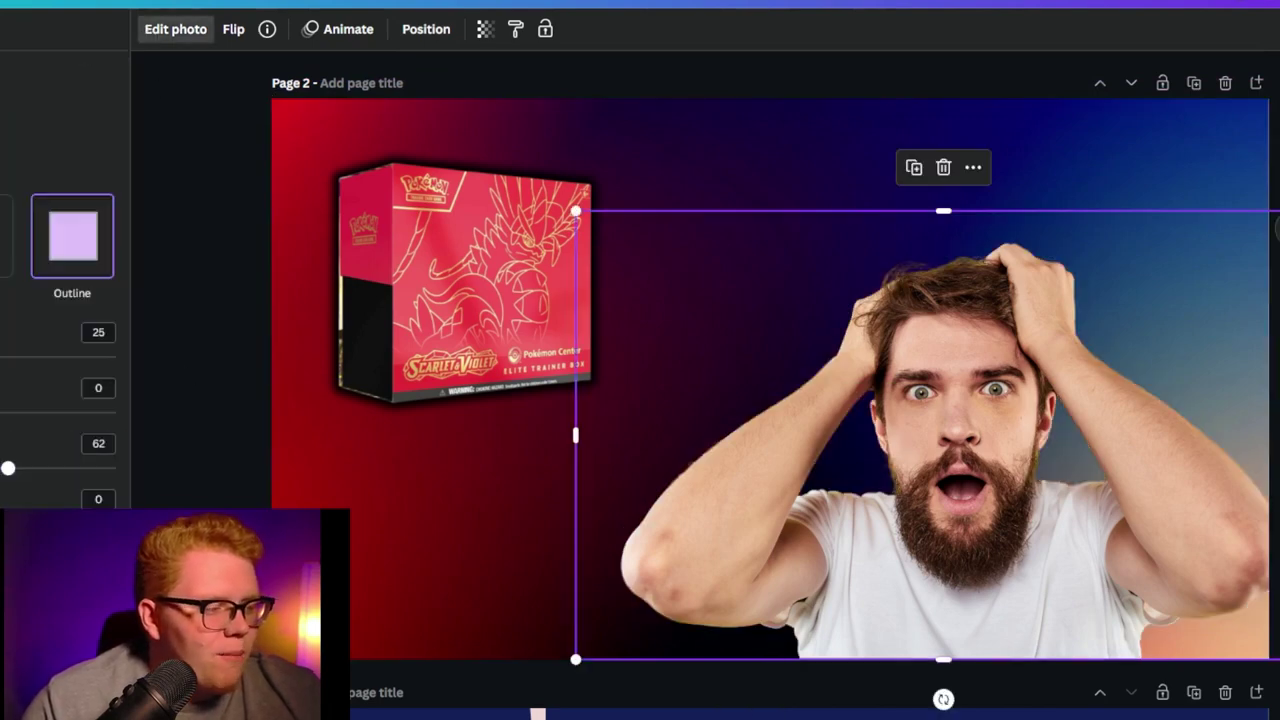
left_click_drag(0, 412, 3, 412)
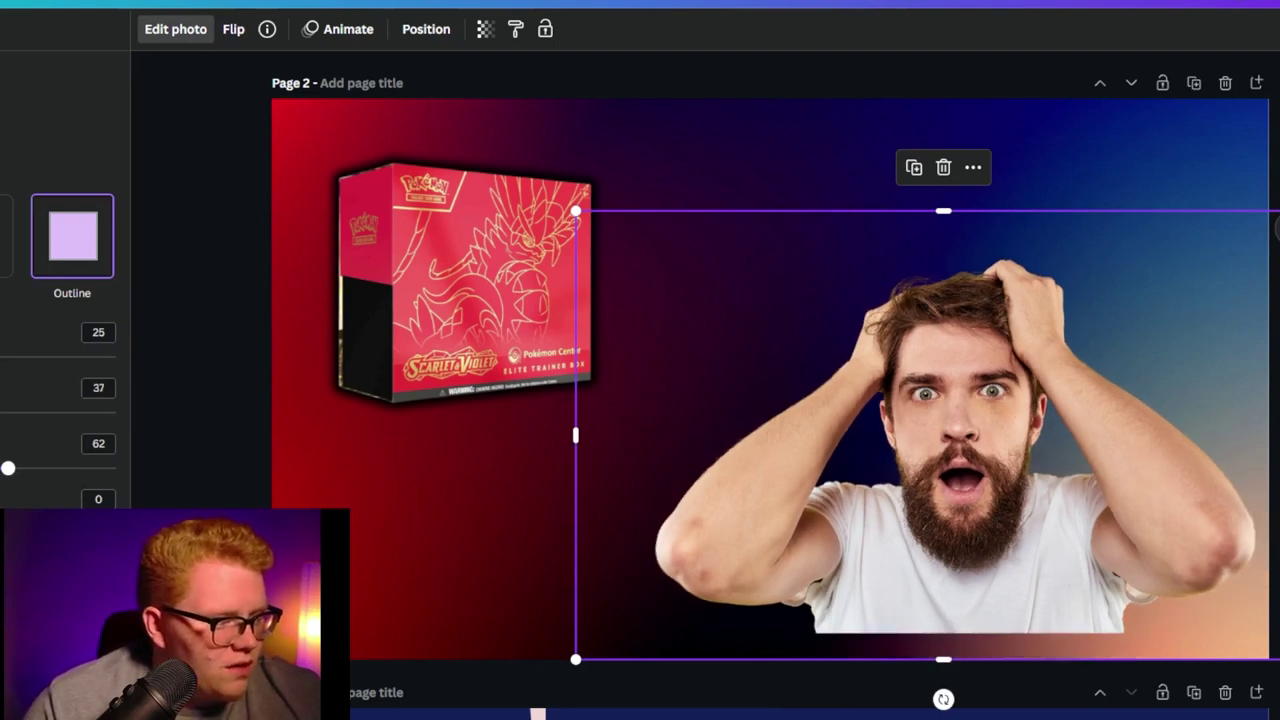
left_click_drag(2, 357, 0, 357)
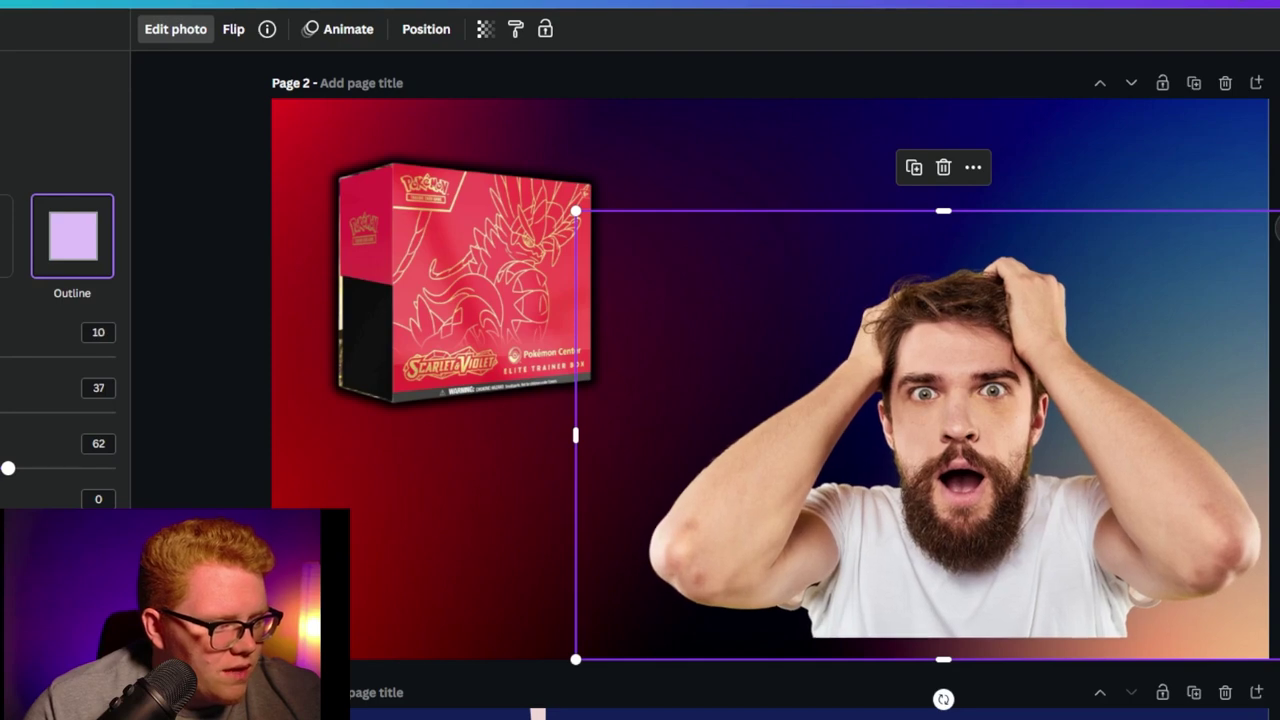
left_click(246, 388)
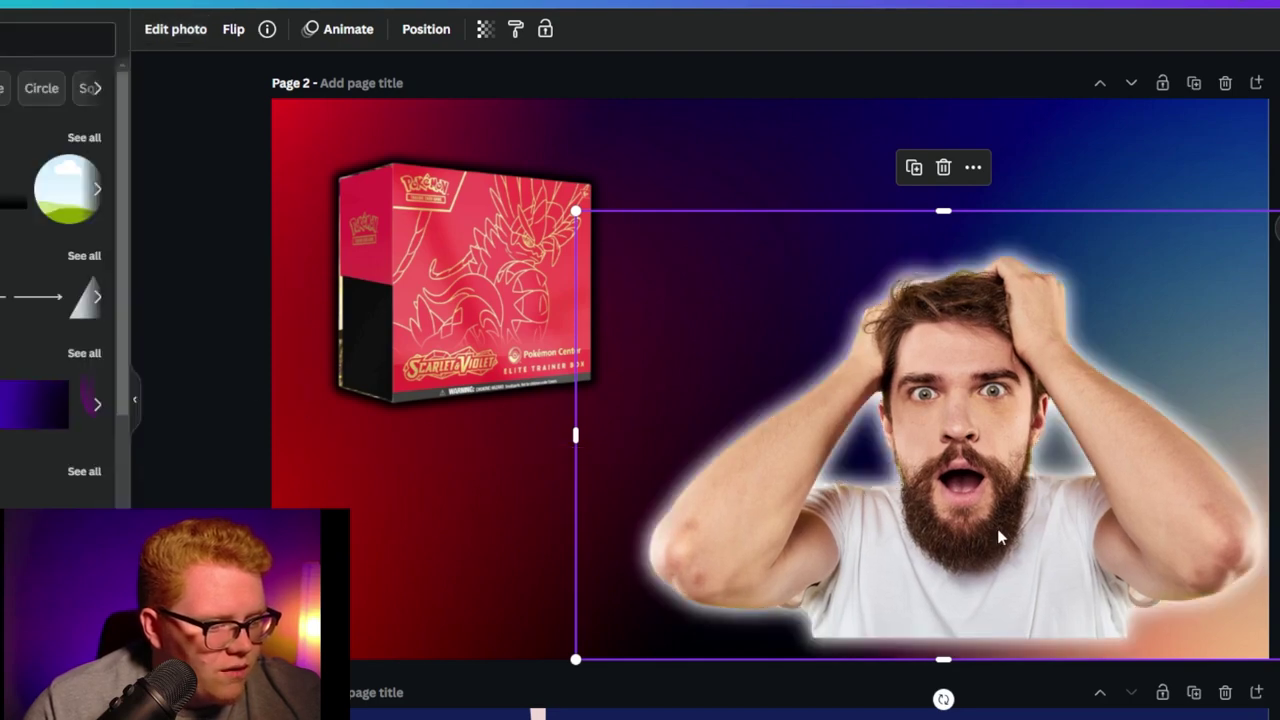
Step: Turn the man's white outline into a wider glow with size 30 and blur 69
left_click(168, 36)
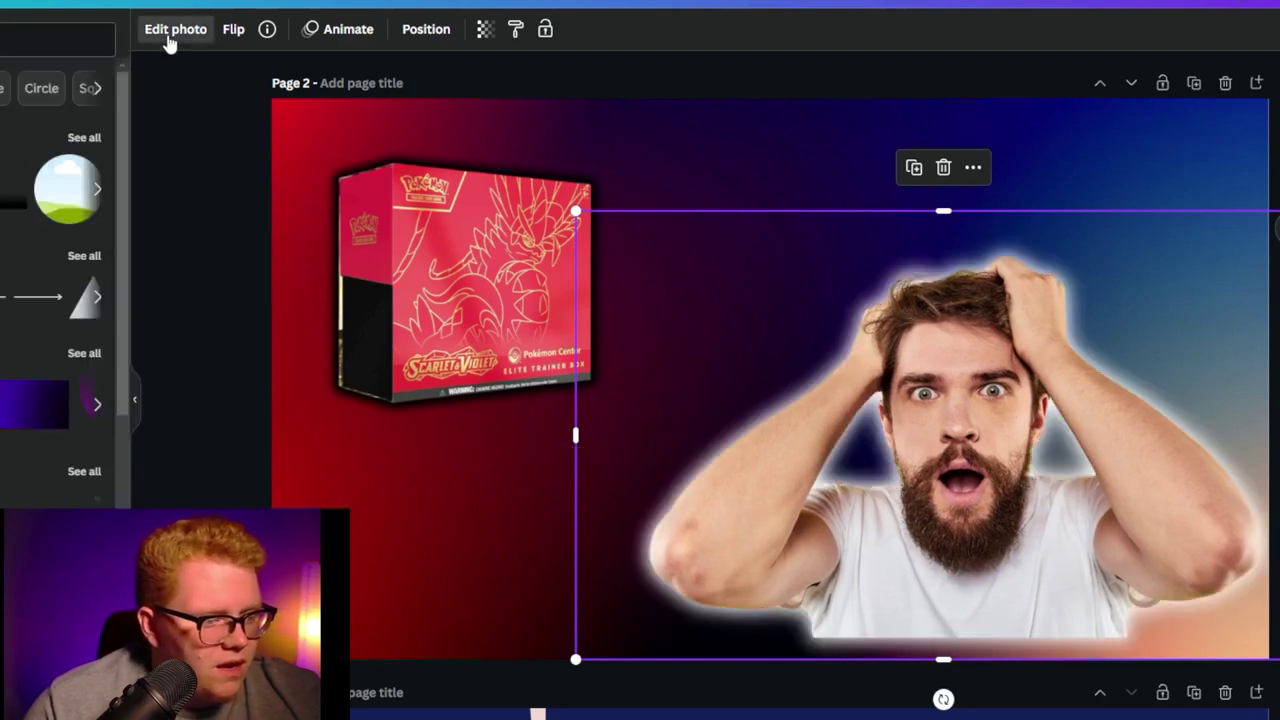
left_click(2, 474)
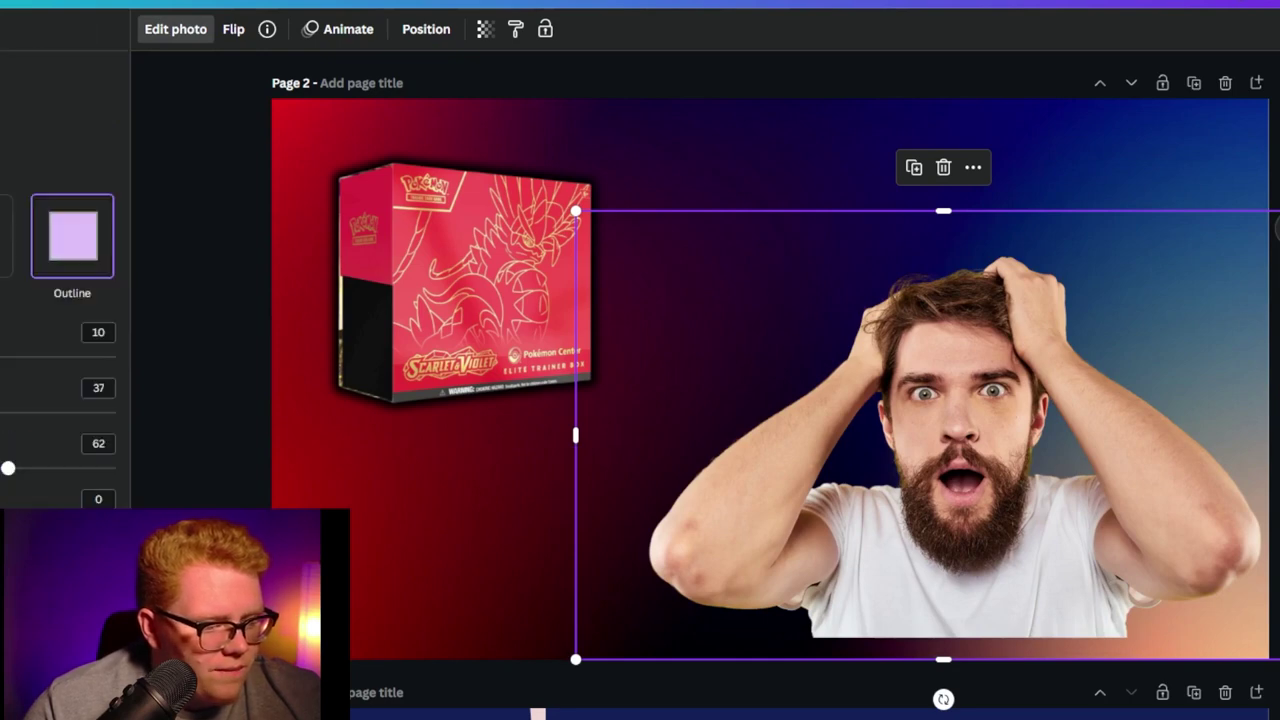
left_click_drag(0, 412, 28, 412)
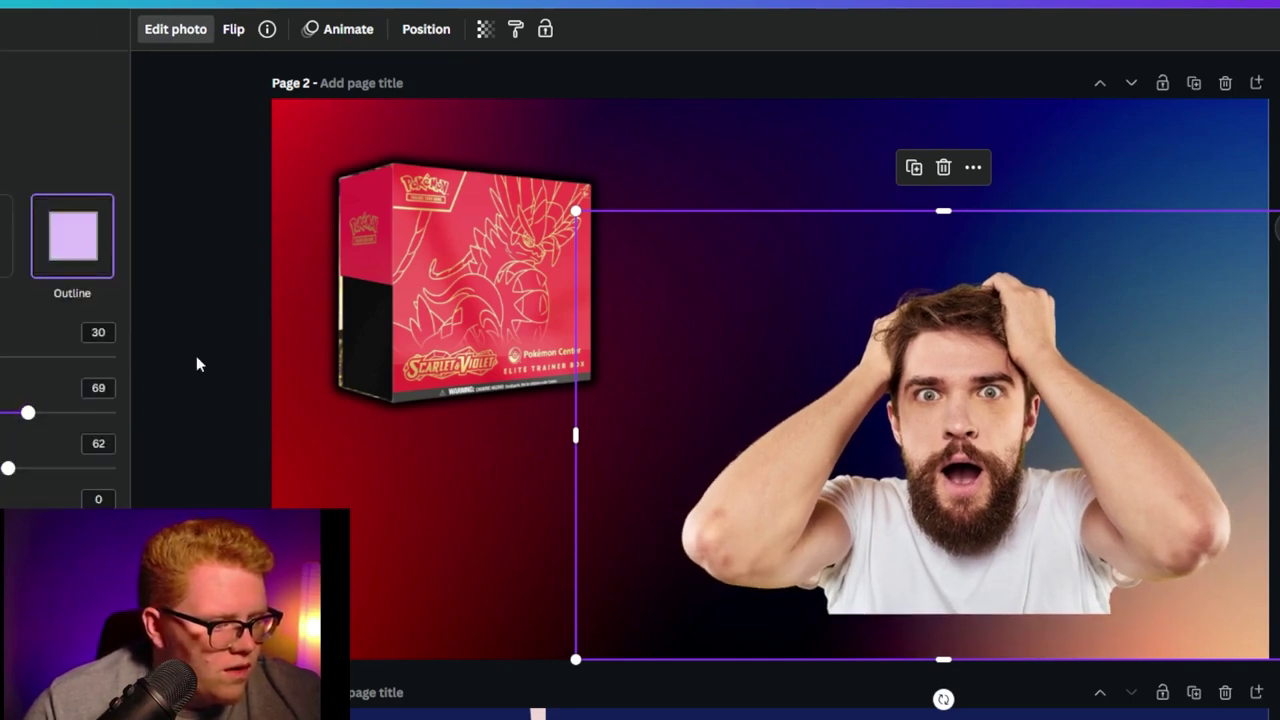
left_click(197, 358)
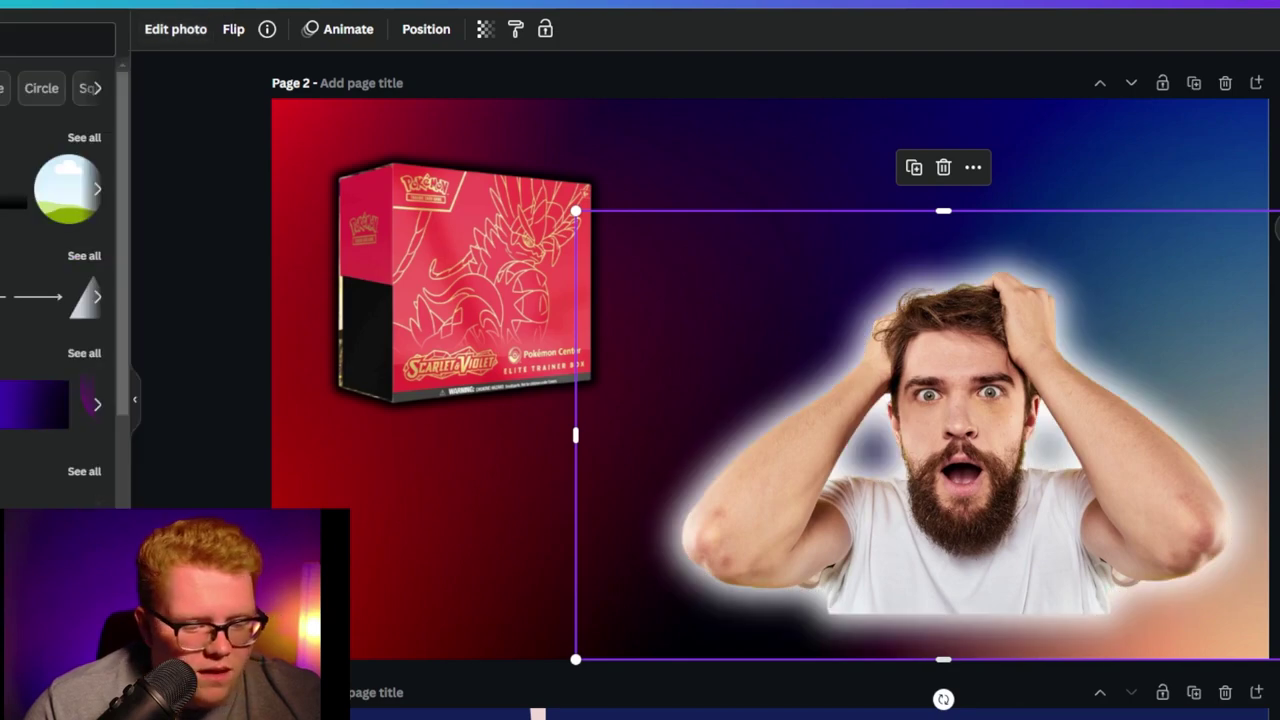
Step: Enlarge the man's photo and position it in the lower-right corner of page 2, with its cut-off base at the page edge
left_click_drag(1279, 659, 1279, 719)
left_click_drag(1063, 605, 1009, 600)
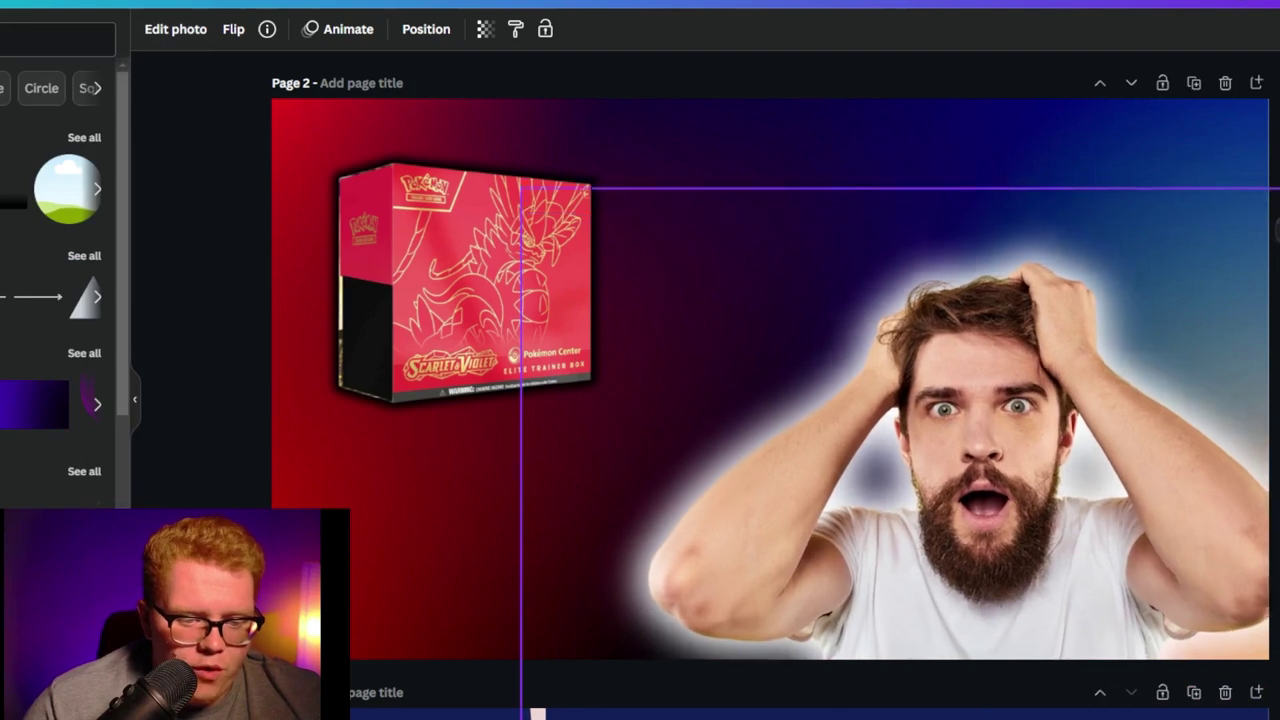
left_click_drag(874, 490, 845, 491)
Step: Enlarge the trainer box in the upper-left area of page 2, and shift the man slightly down and to the right
left_click(355, 277)
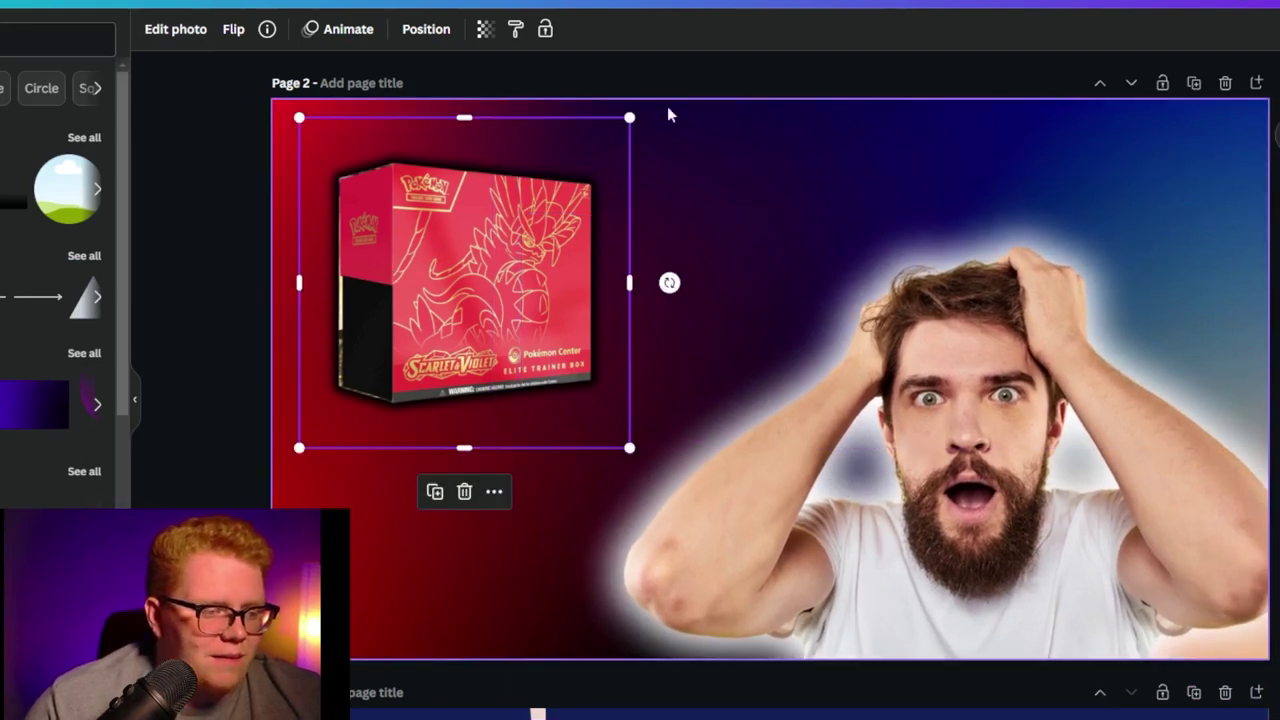
left_click_drag(628, 119, 766, 60)
left_click_drag(658, 299, 618, 341)
left_click_drag(893, 428, 914, 457)
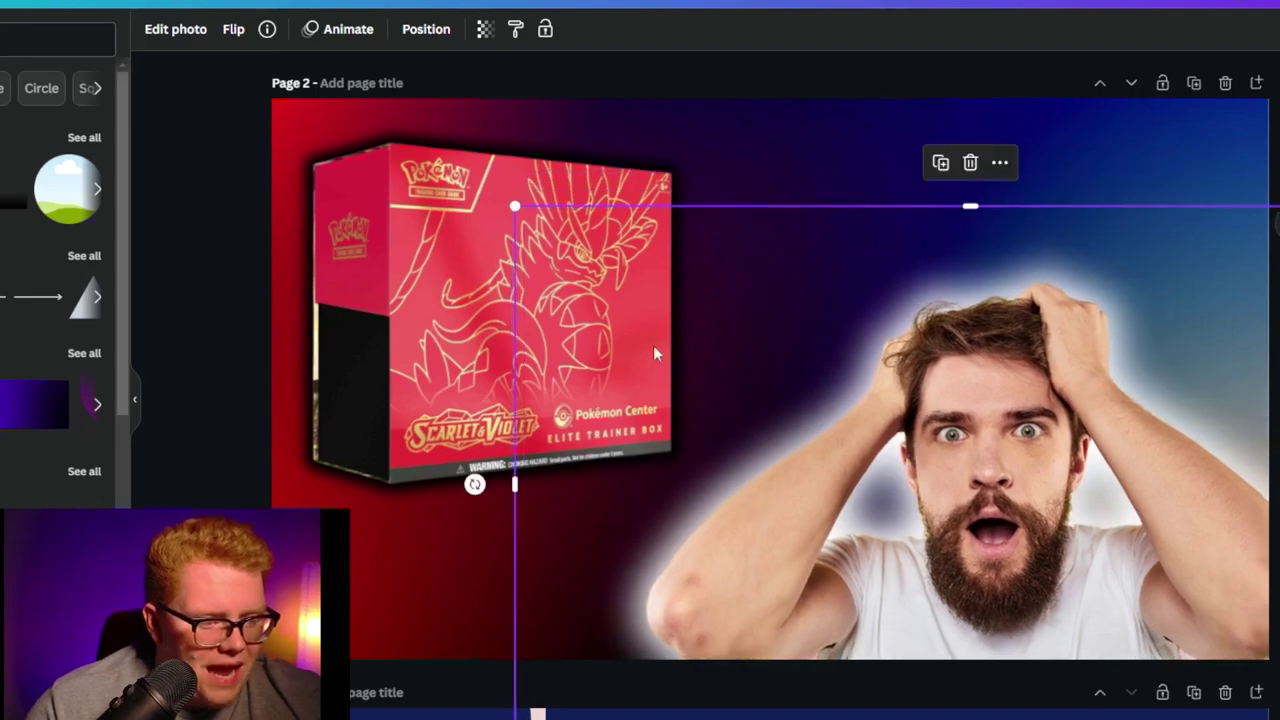
left_click(580, 326)
left_click(231, 254)
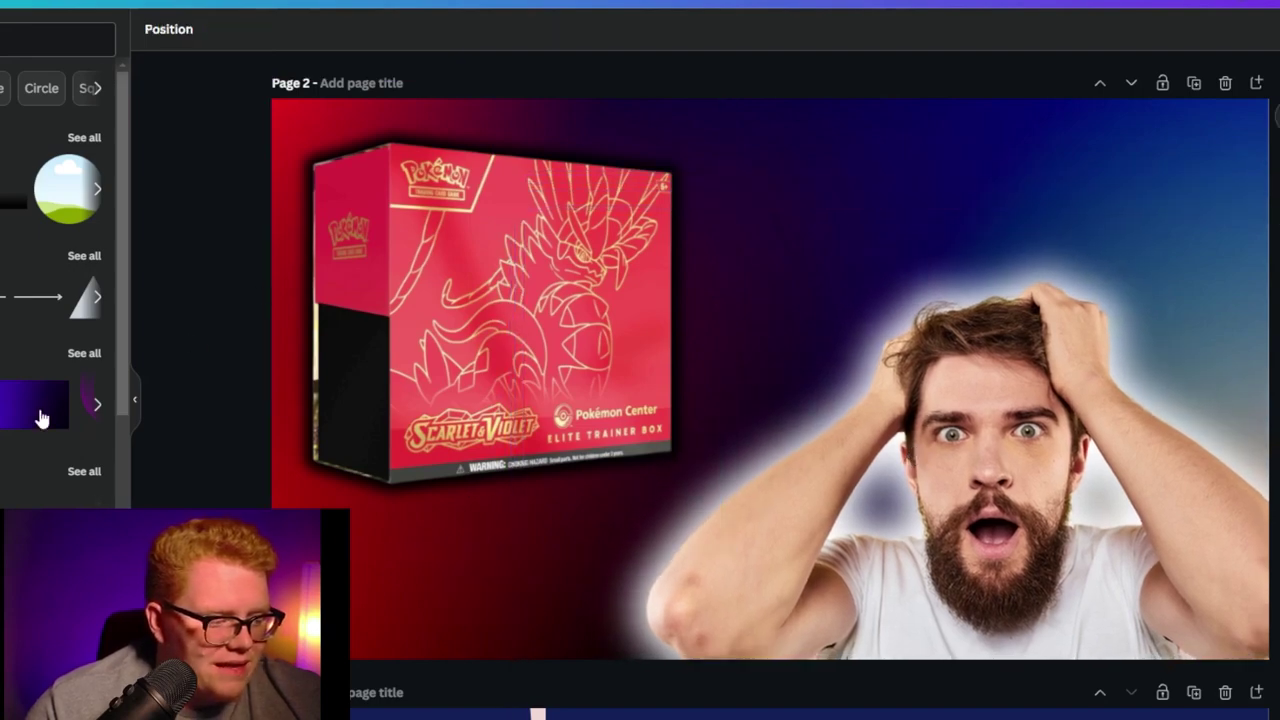
Step: Apply the "Singer New Song" template from the Eye Catching Vlog thumbnail collection to page 3
scroll(374, 419, "down", 3)
scroll(374, 419, "down", 3)
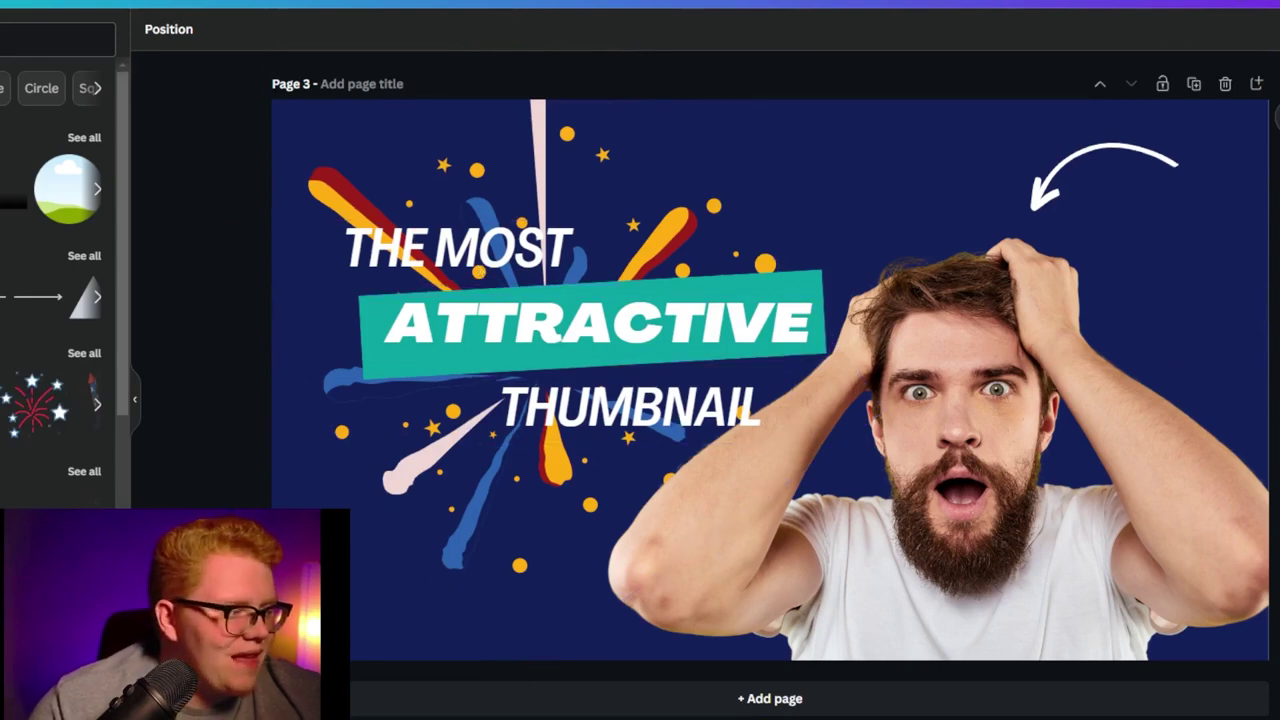
left_click(0, 50)
scroll(16, 197, "down", 4)
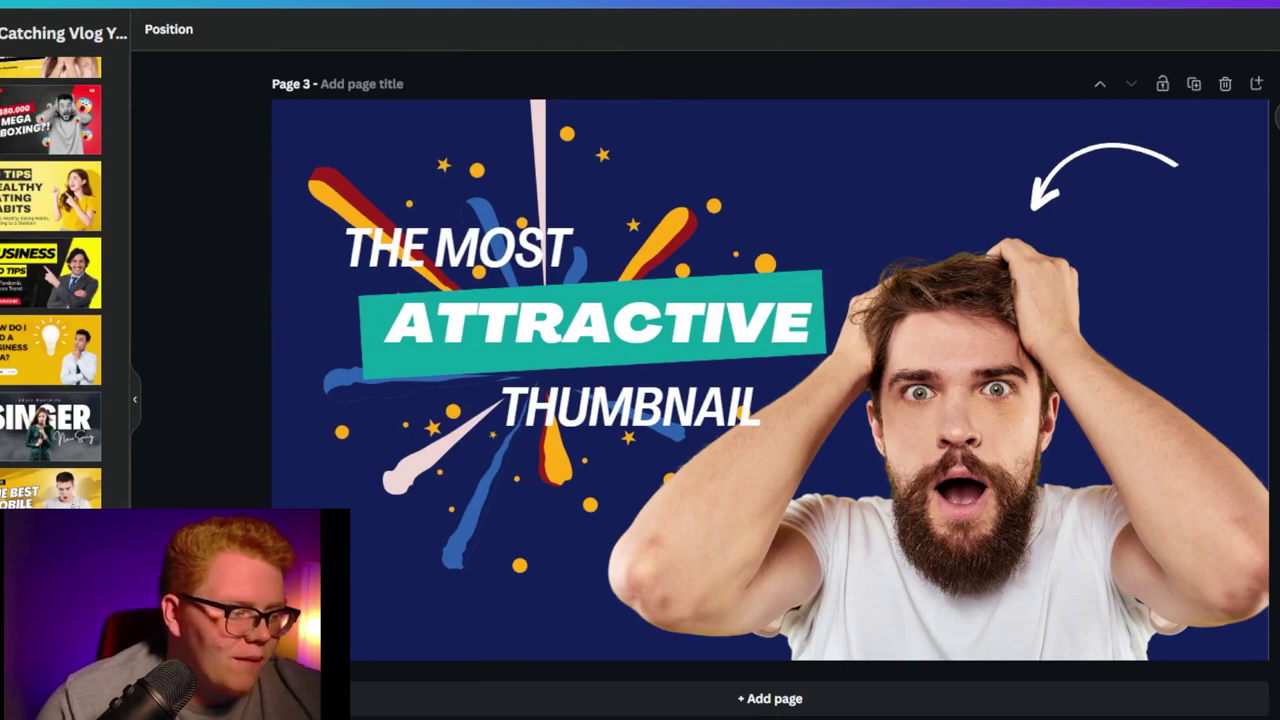
scroll(82, 405, "down", 2)
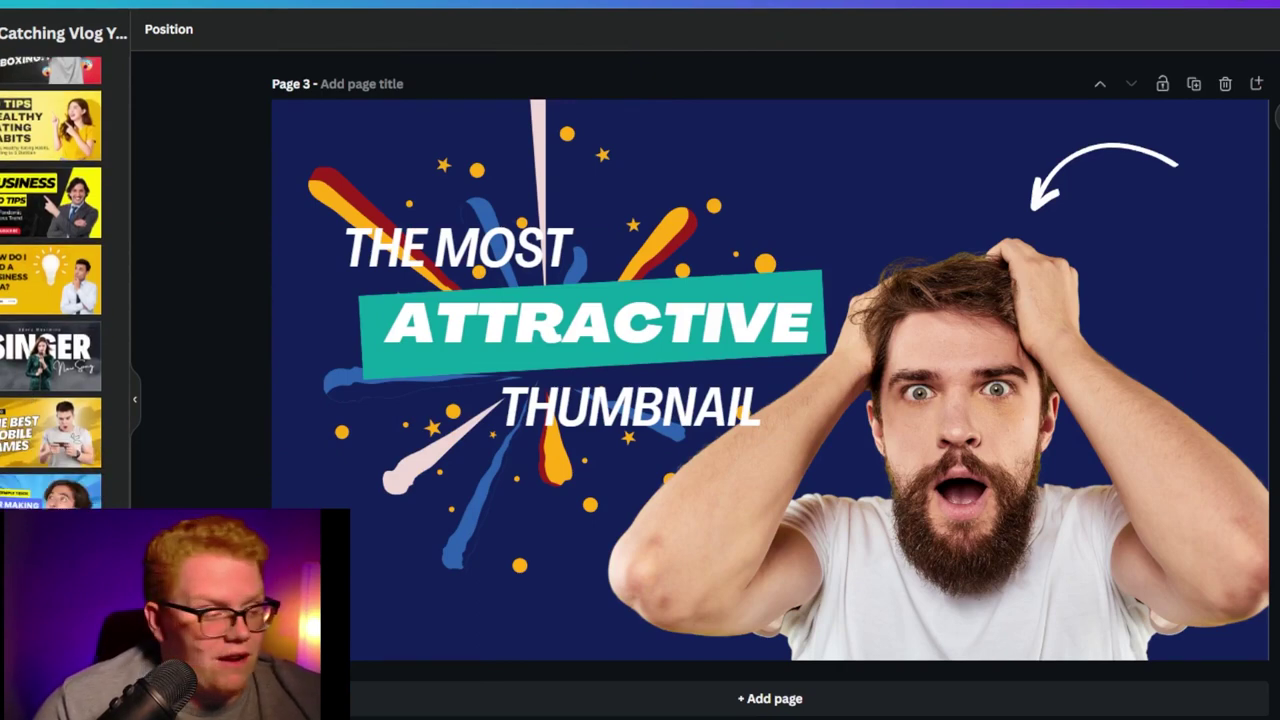
left_click(80, 255)
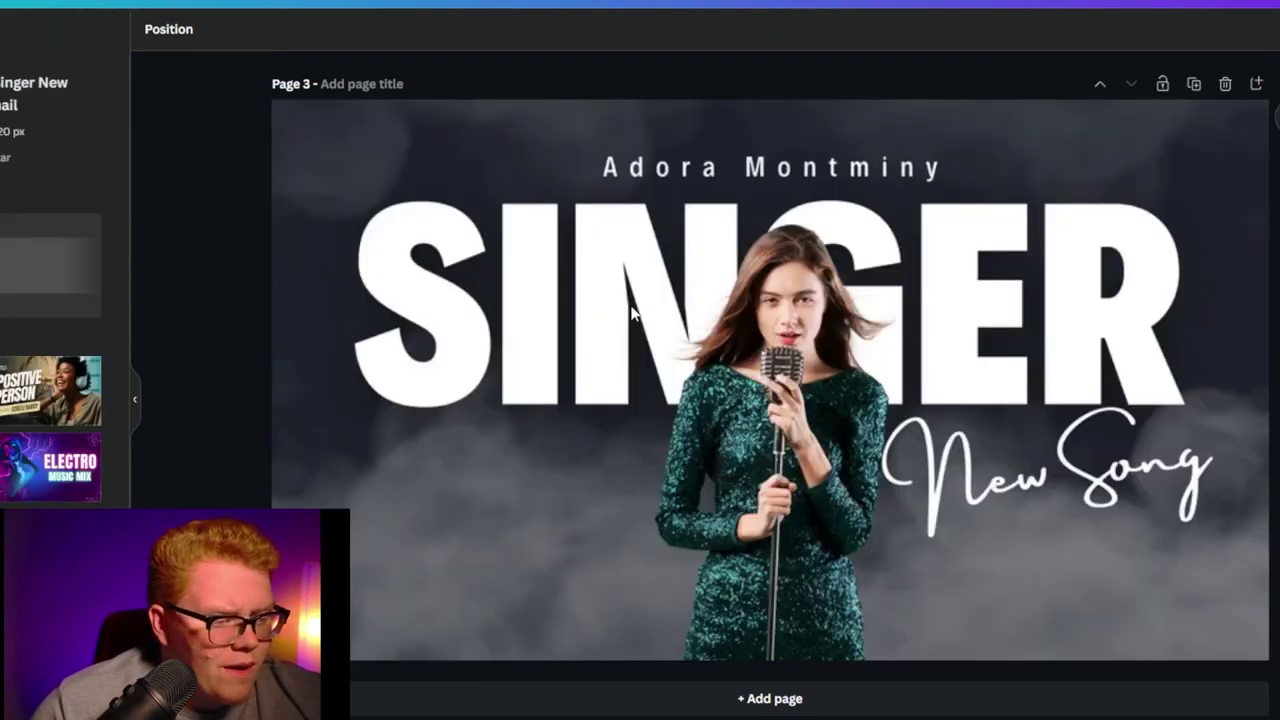
Step: Copy the SINGER headline from page 3 onto page 2 and tilt it diagonally, rising to the right across the page
left_click(575, 314)
key("ctrl+c")
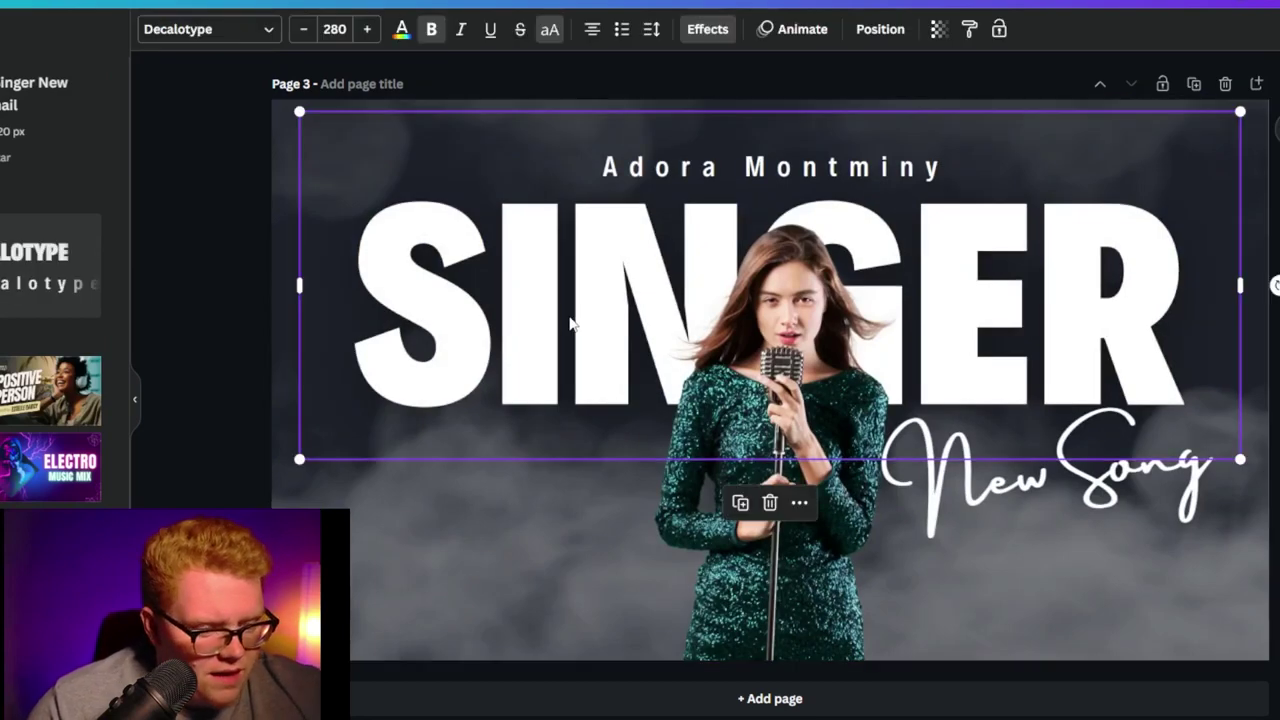
scroll(594, 371, "up", 5)
key("ctrl+v")
left_click_drag(760, 282, 748, 402)
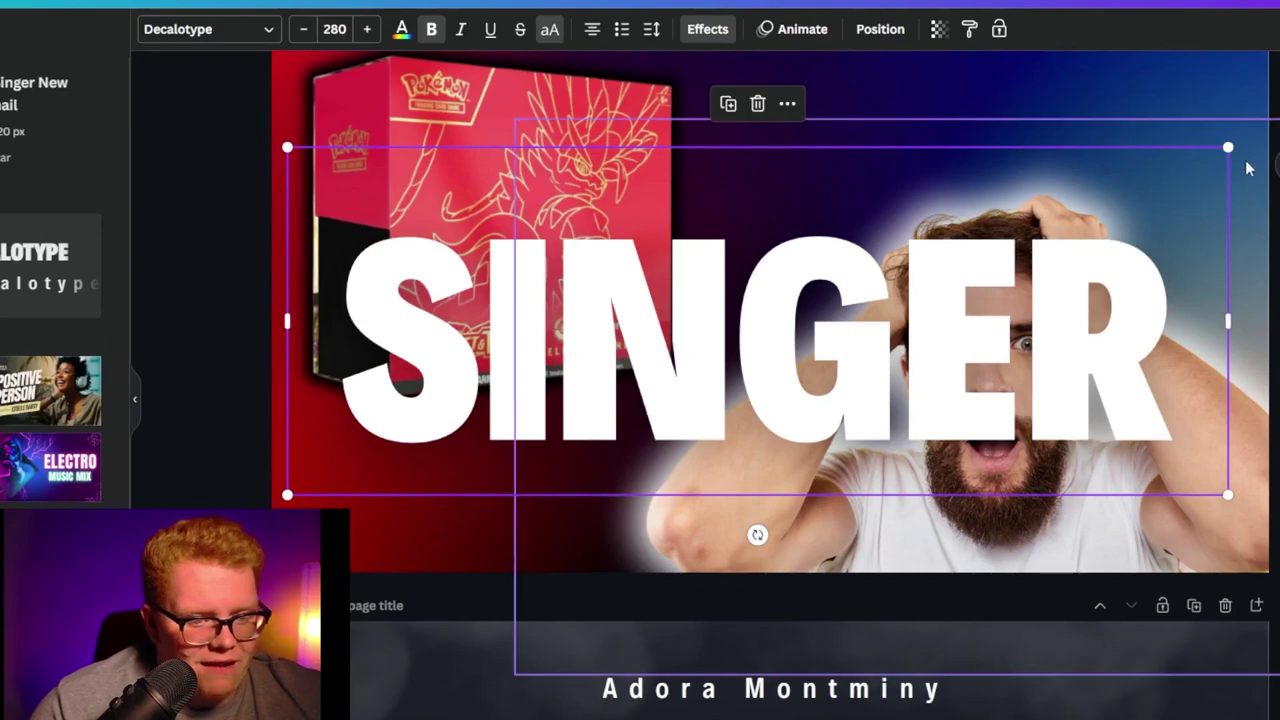
left_click_drag(757, 534, 862, 507)
left_click_drag(813, 405, 782, 365)
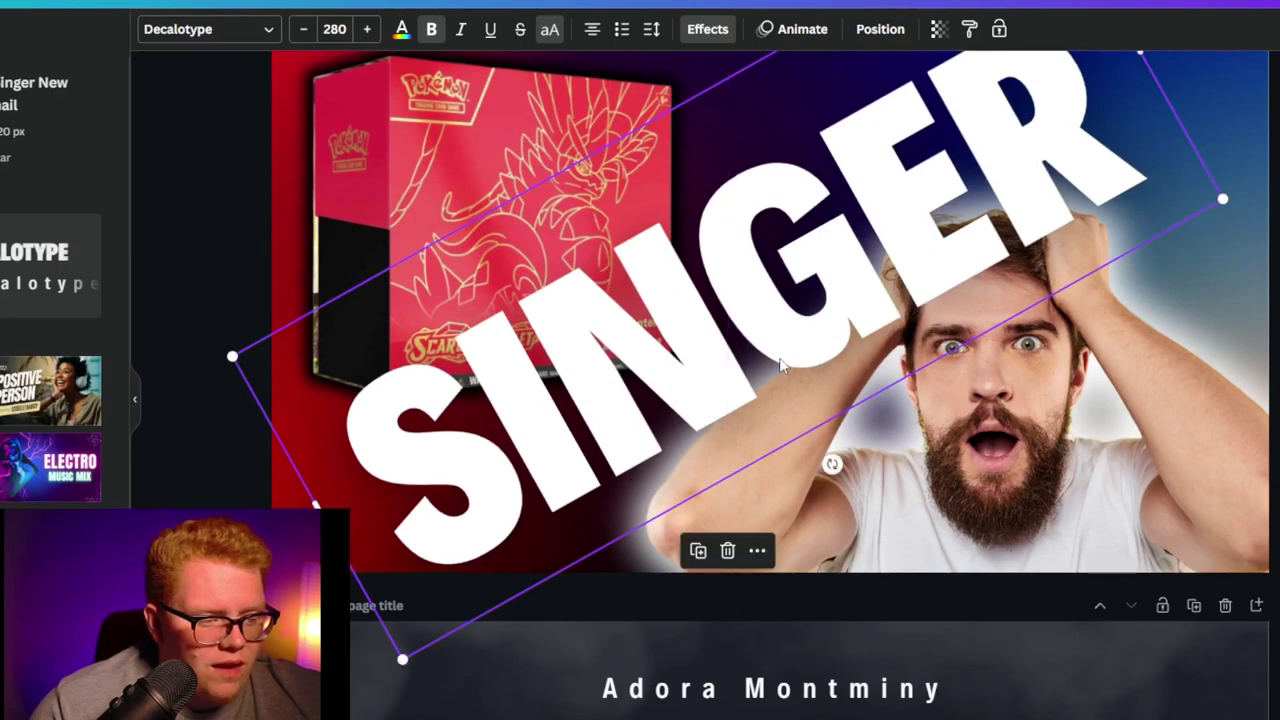
Step: Replace the tilted headline's text on page 2 with "CRAZY PULLS"
double_click(587, 398)
type("CRAZ")
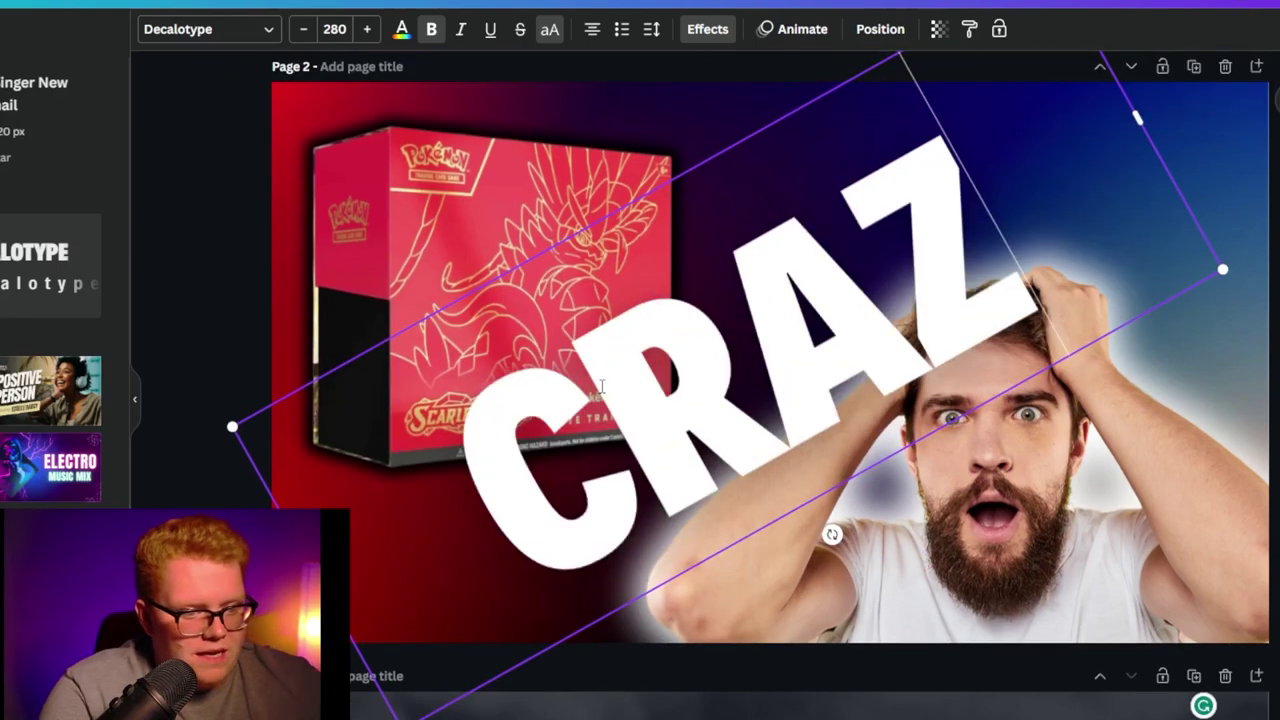
type("Y")
key("Return")
type("PU")
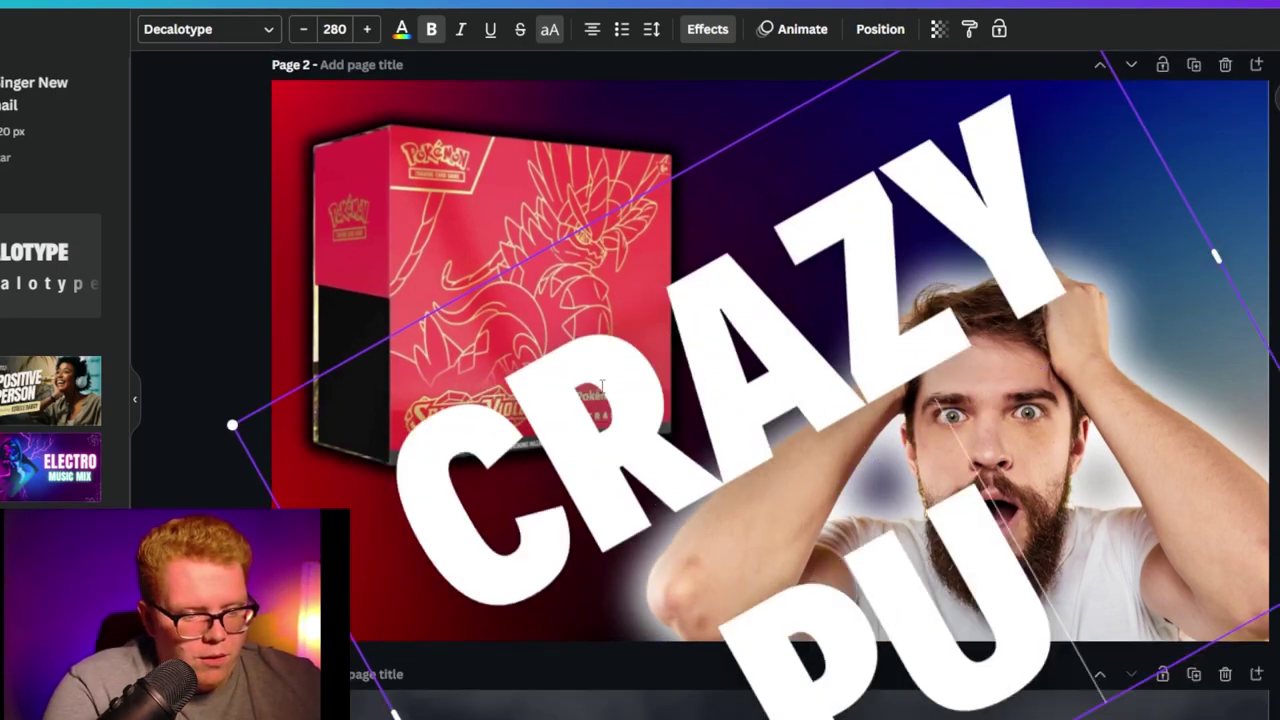
type("LLS")
Step: Set the CRAZY PULLS text to font size 120 and place it diagonally between the trainer box and the man's head
key("ctrl+a")
left_click_drag(668, 497, 801, 538)
left_click_drag(1201, 541, 358, 326)
left_click(304, 29)
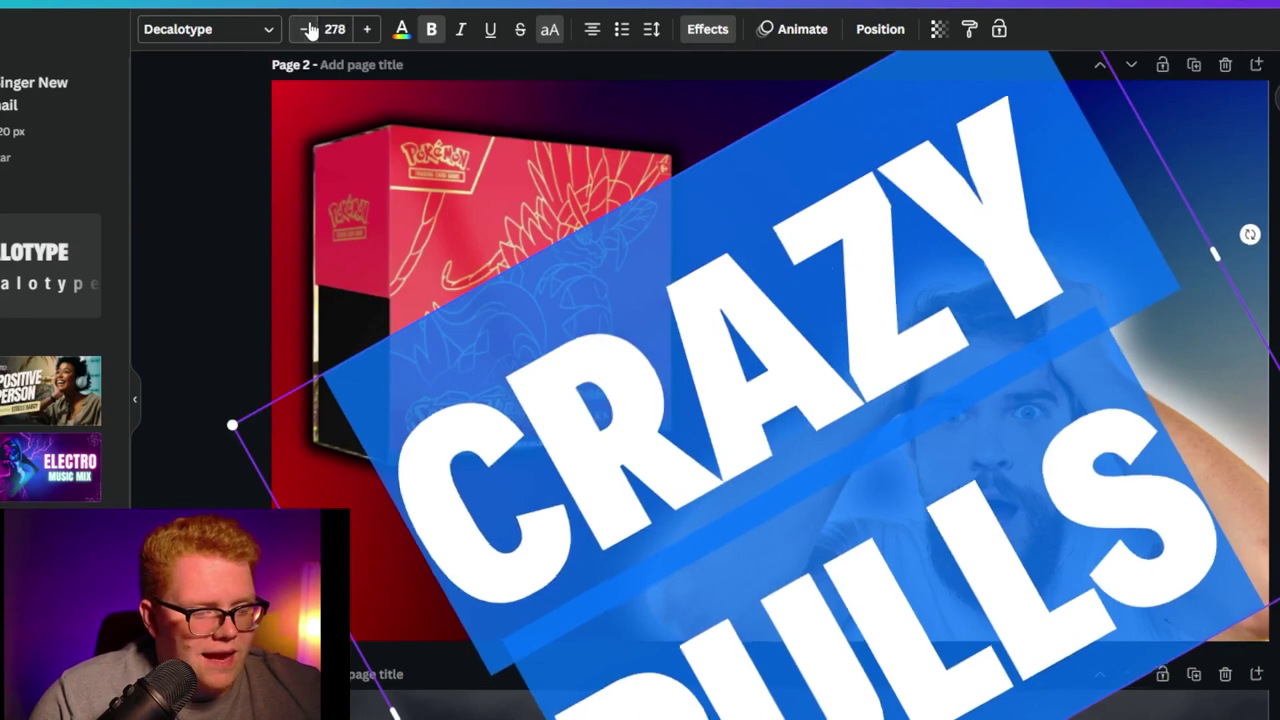
left_click(304, 29)
left_click(304, 29)
left_click(304, 29)
left_click(304, 29)
left_click(304, 29)
left_click(334, 29)
type("120")
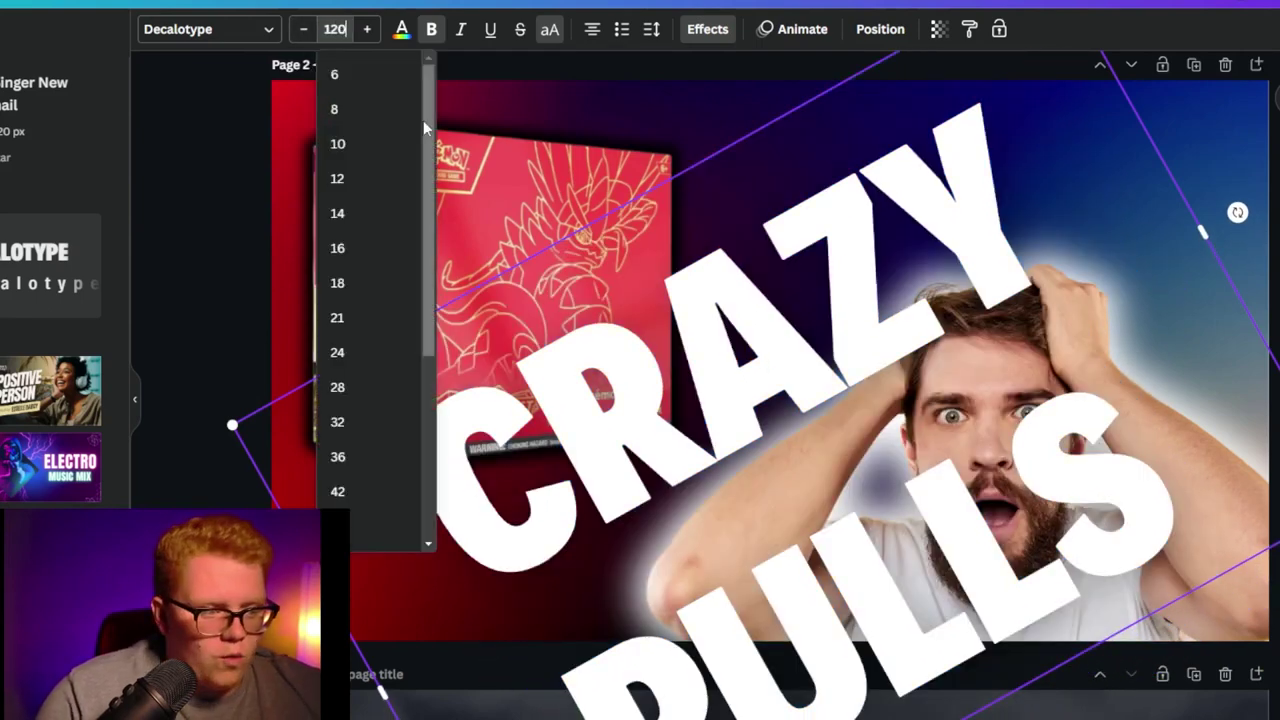
key("Return")
left_click_drag(660, 315, 704, 353)
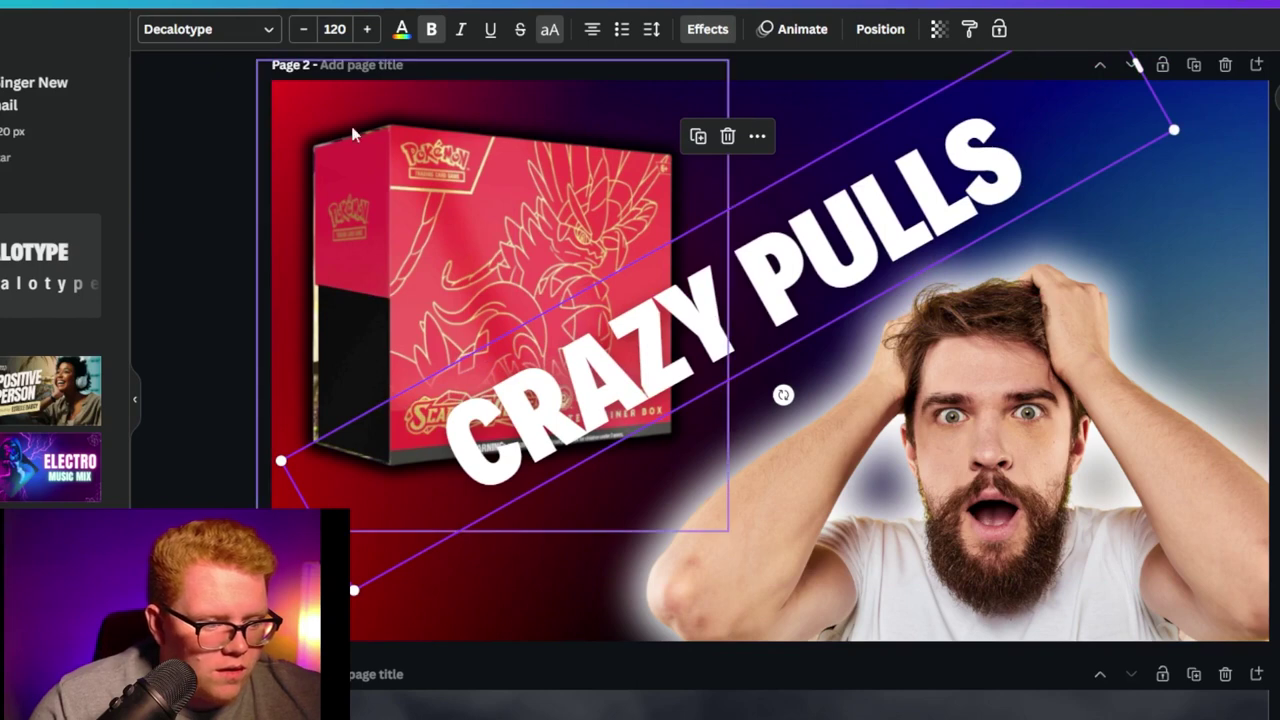
Step: Set the transparency of the CRAZY PULLS text to 85
double_click(668, 333)
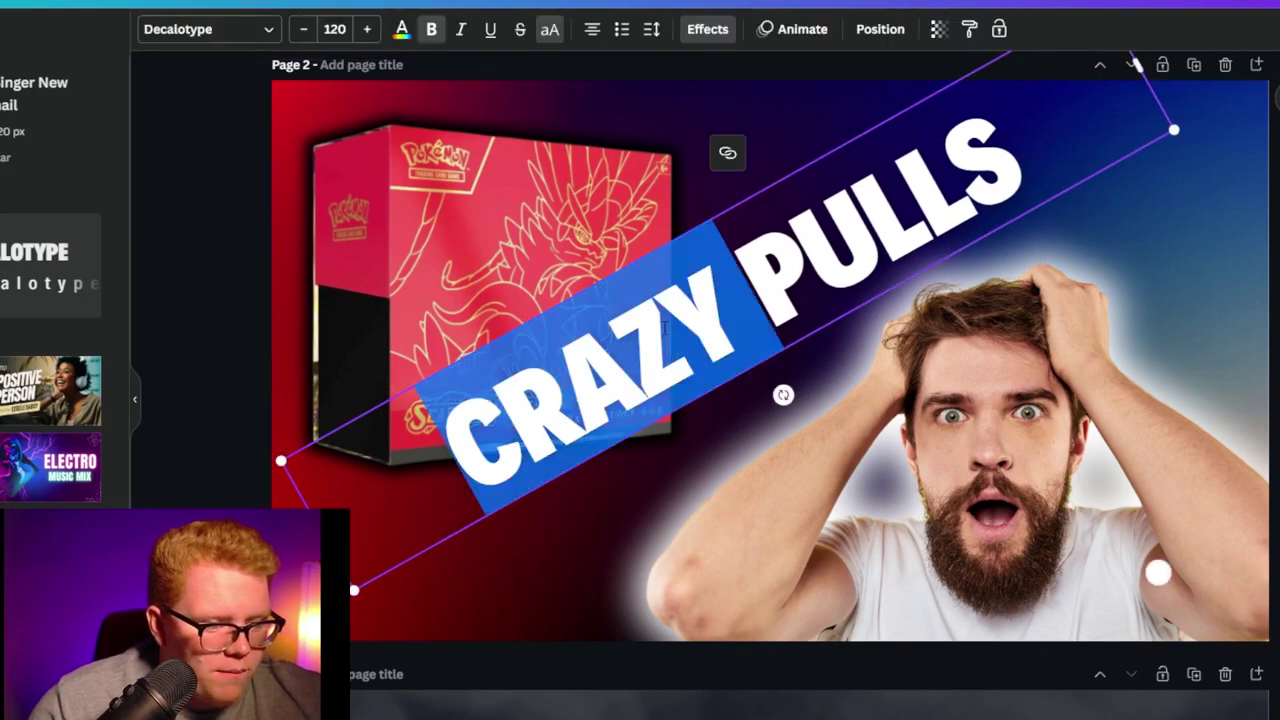
triple_click(666, 325)
left_click(938, 29)
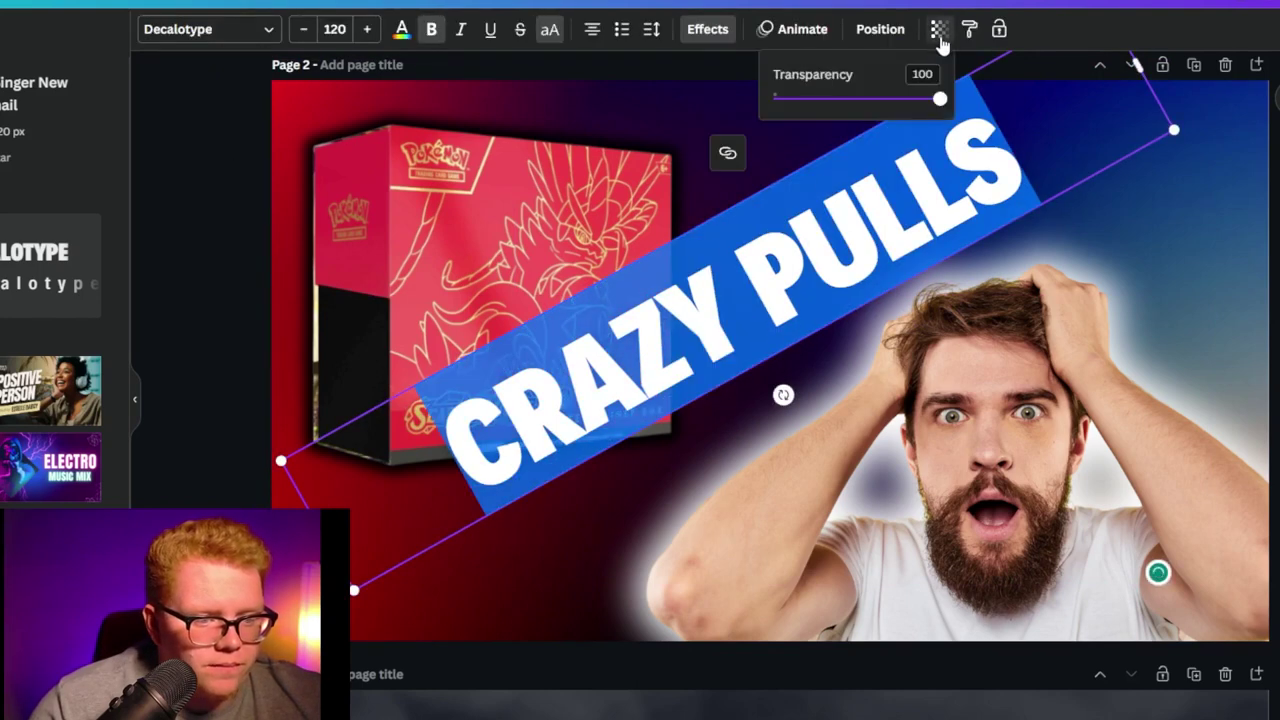
left_click_drag(933, 100, 912, 98)
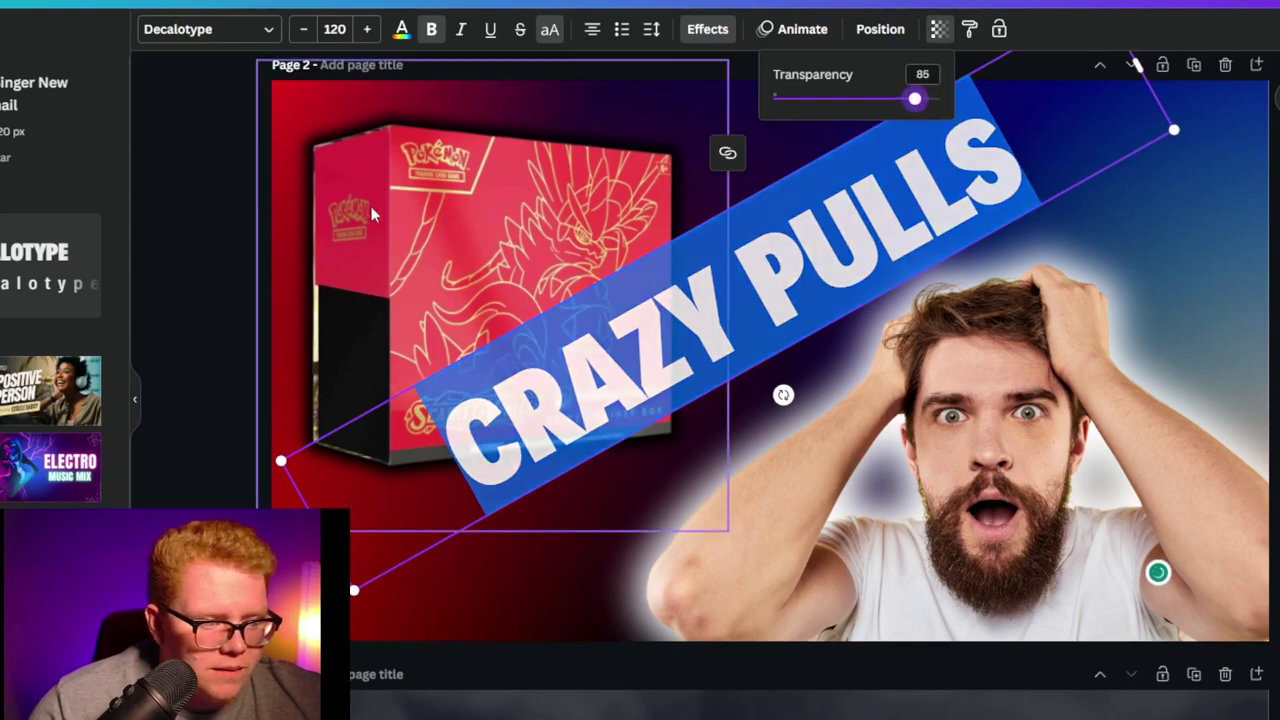
left_click(212, 235)
Step: Recolor the whole CRAZY PULLS text yellow
double_click(582, 400)
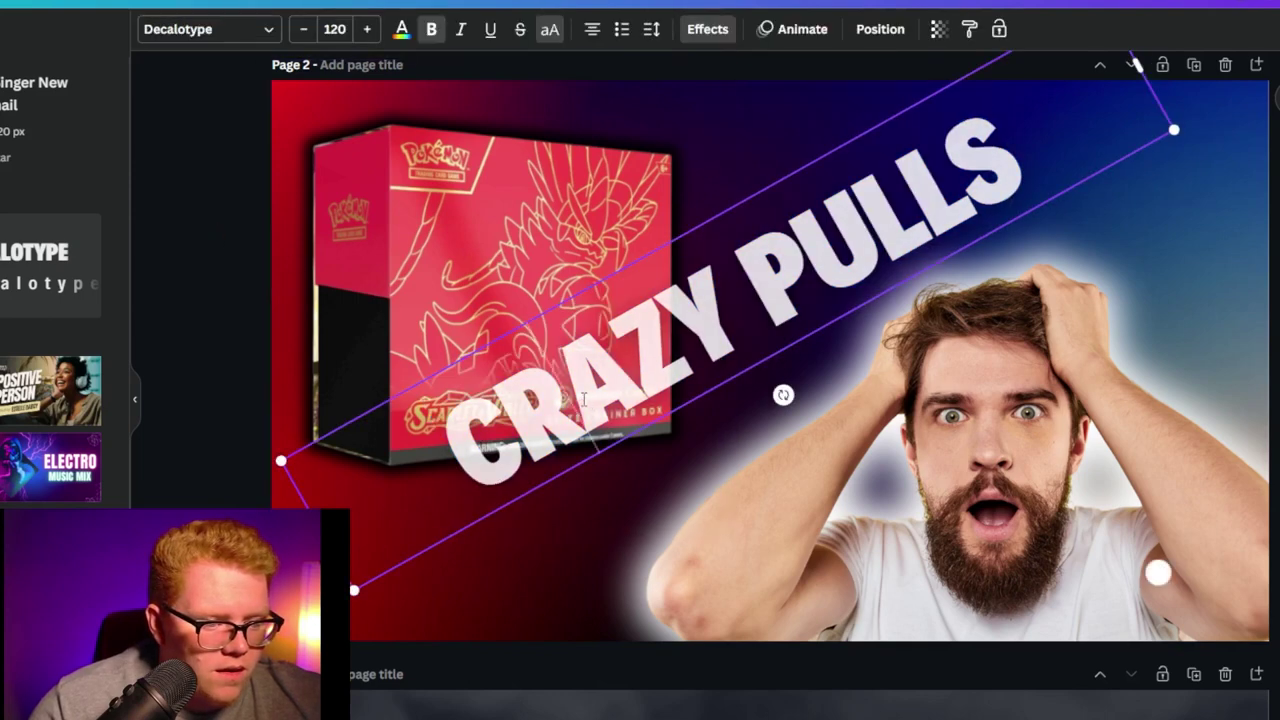
left_click(403, 30)
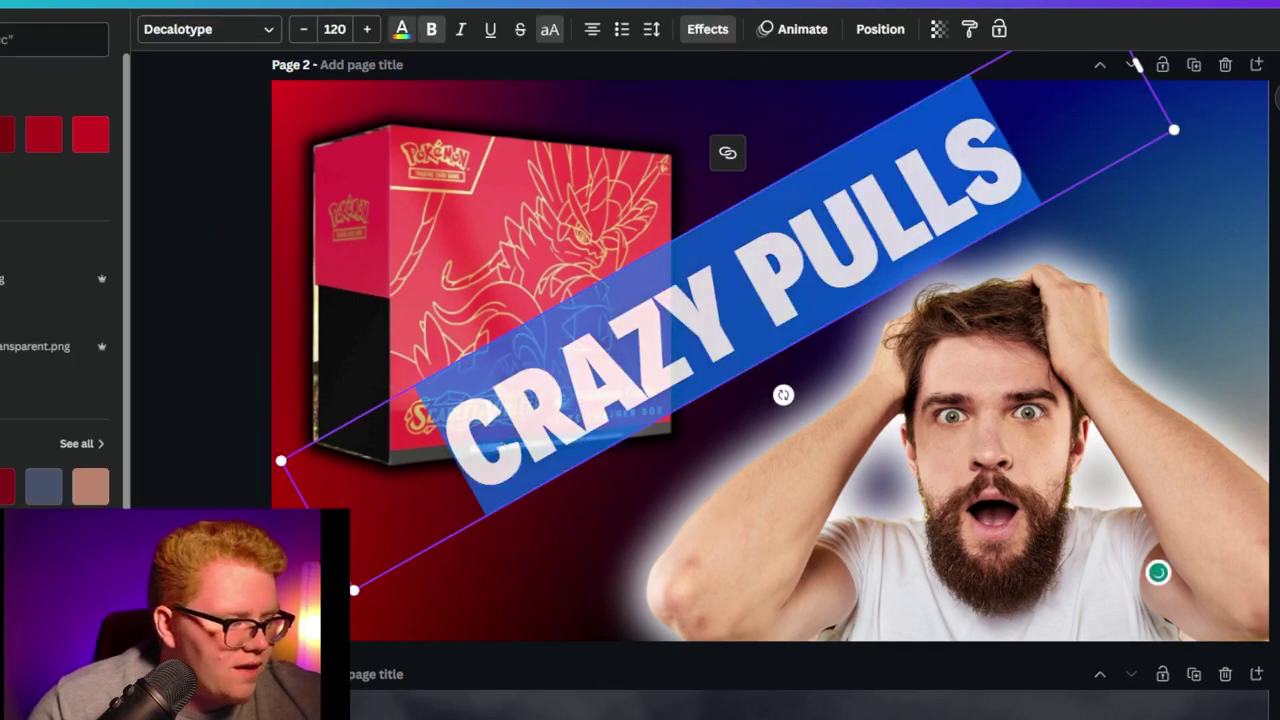
scroll(65, 300, "down", 2)
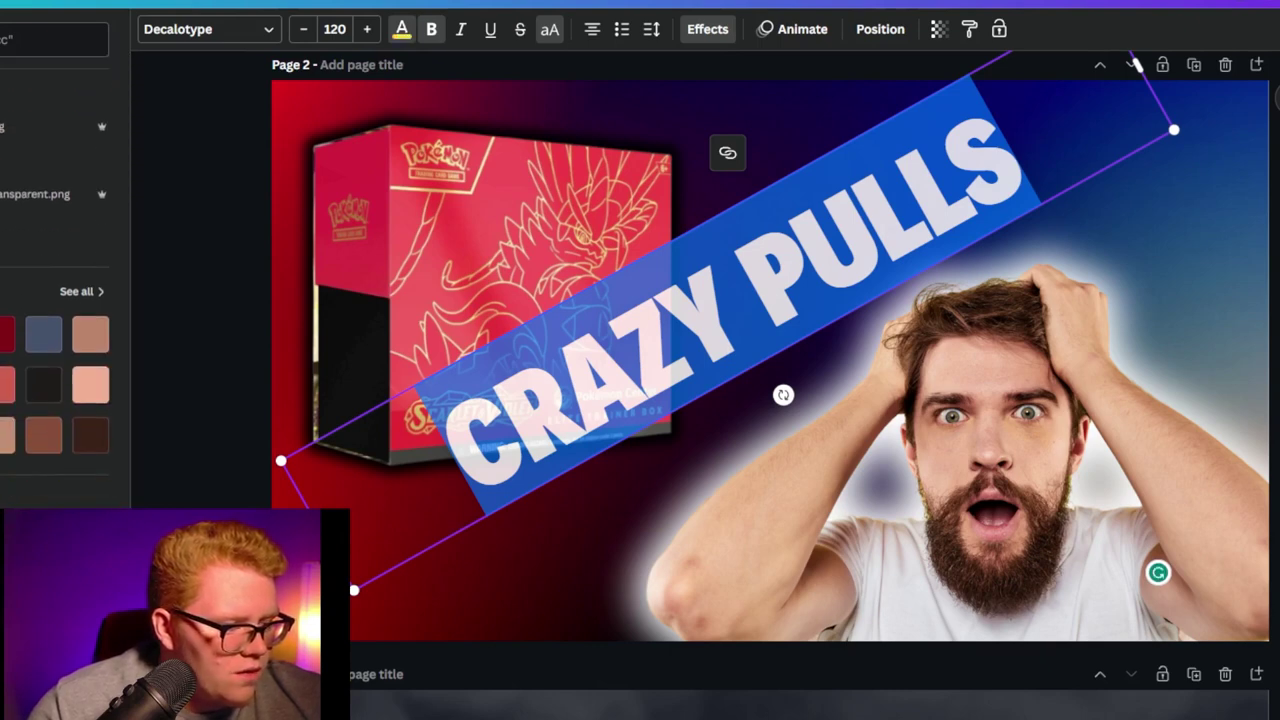
key("Escape")
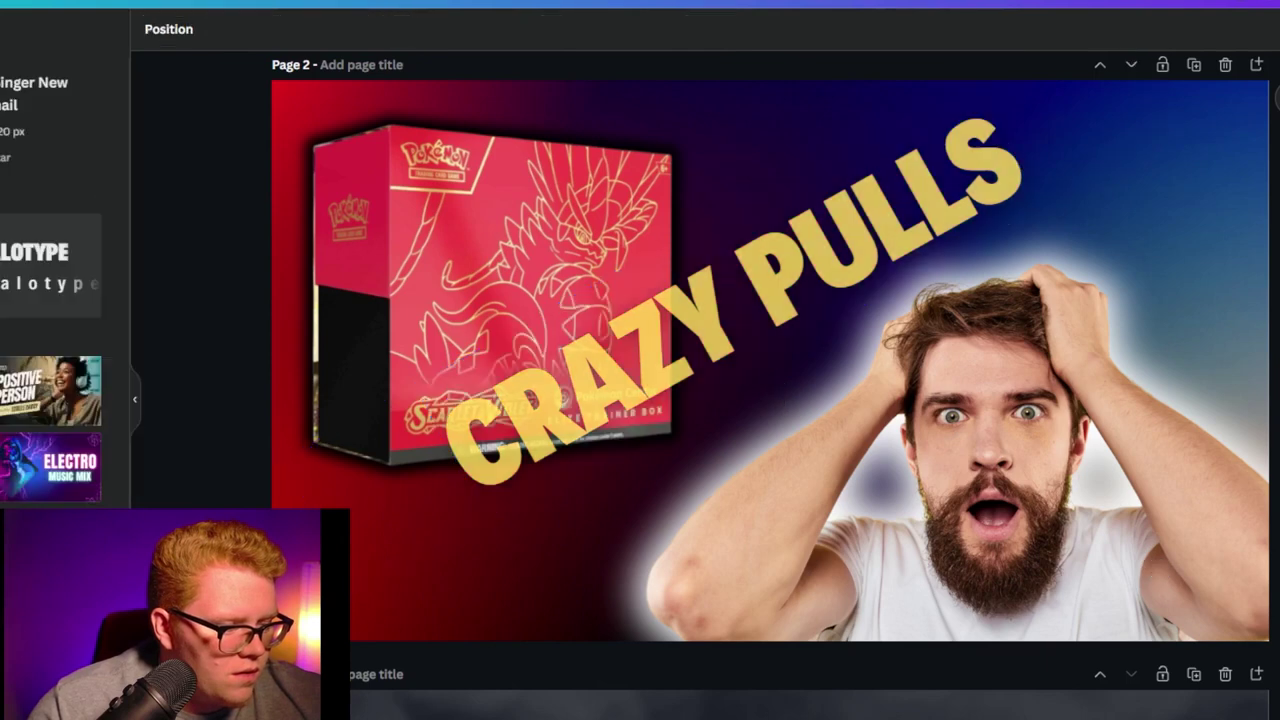
Step: Apply the Outline effect to the CRAZY PULLS text, with a black outline thicker than the default 50
double_click(742, 312)
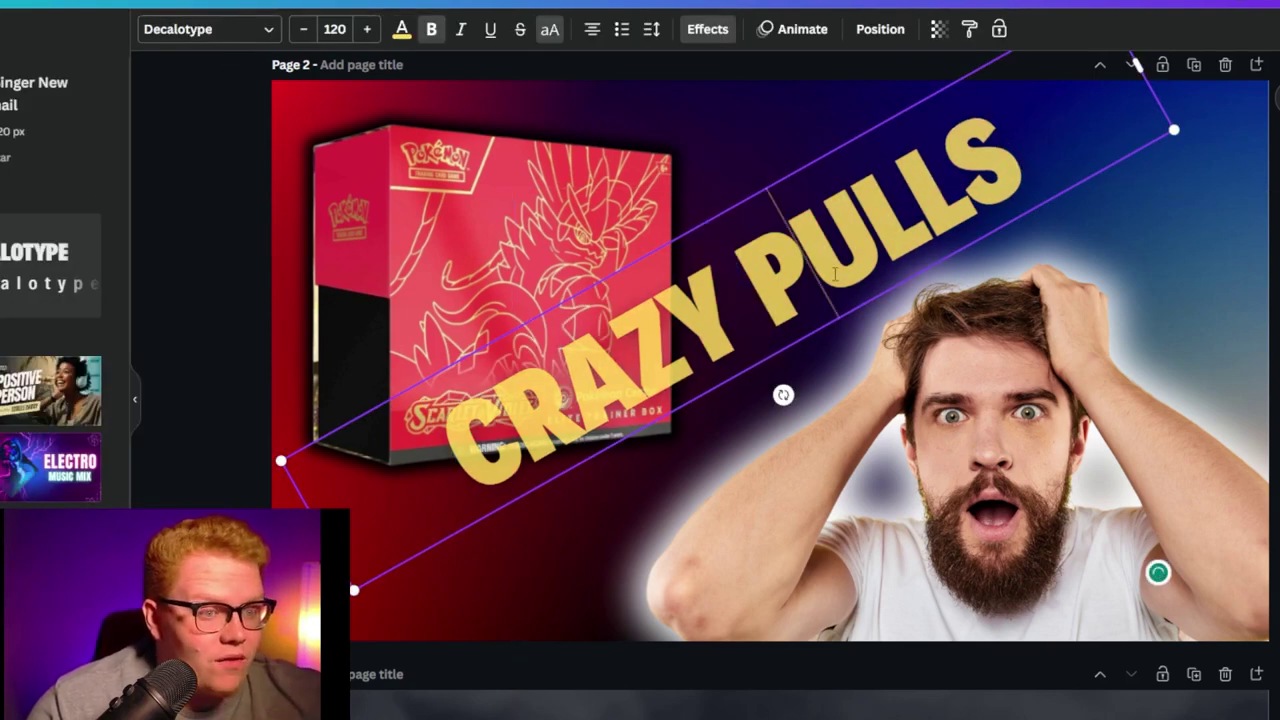
key("ctrl+a")
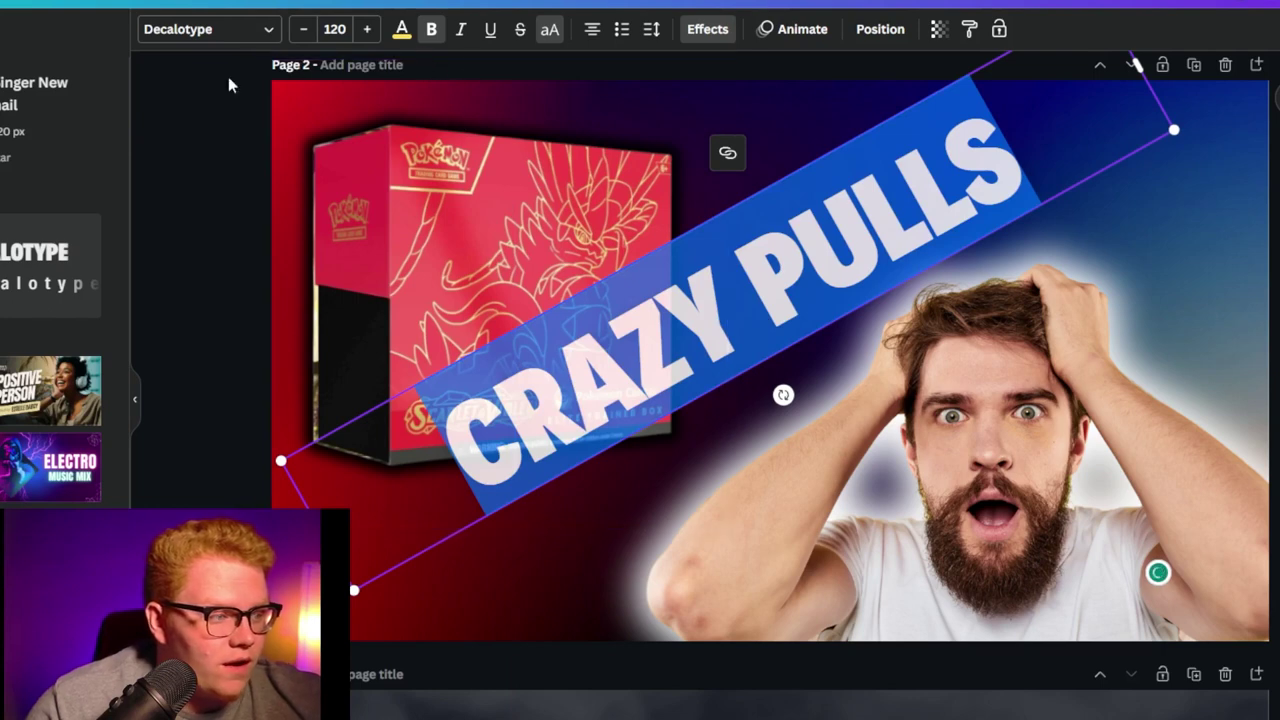
left_click(705, 30)
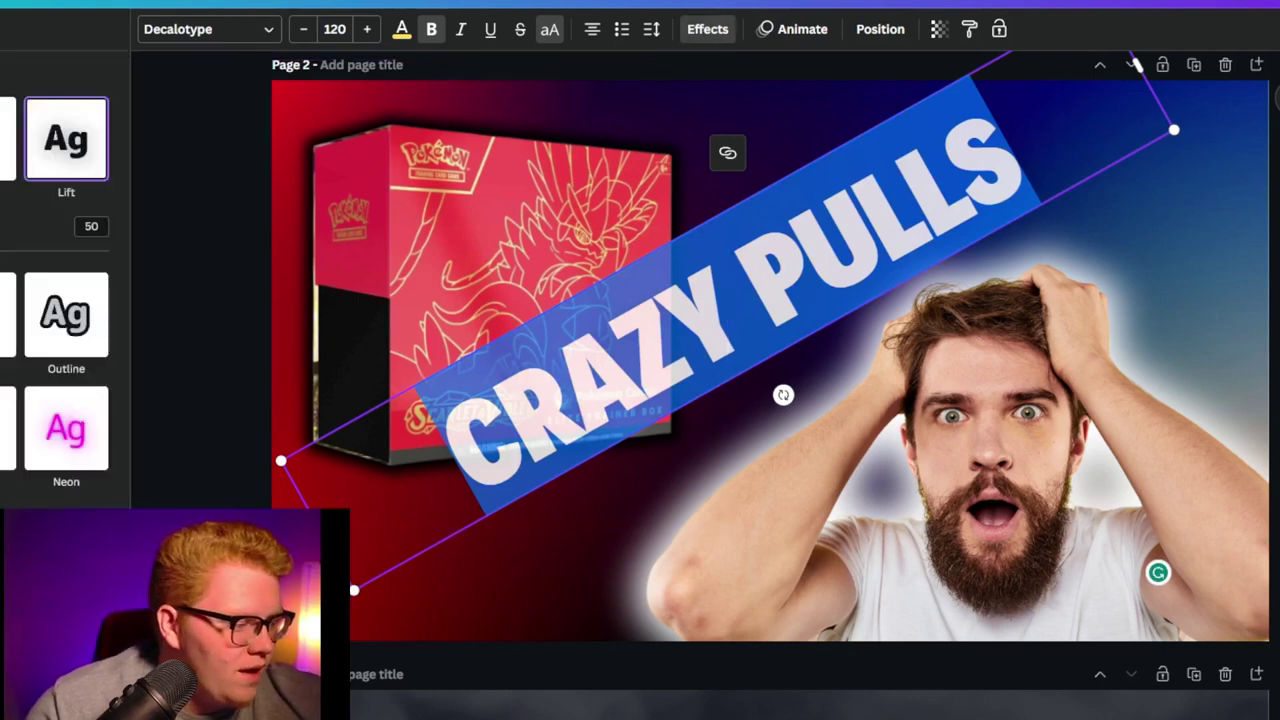
left_click(66, 314)
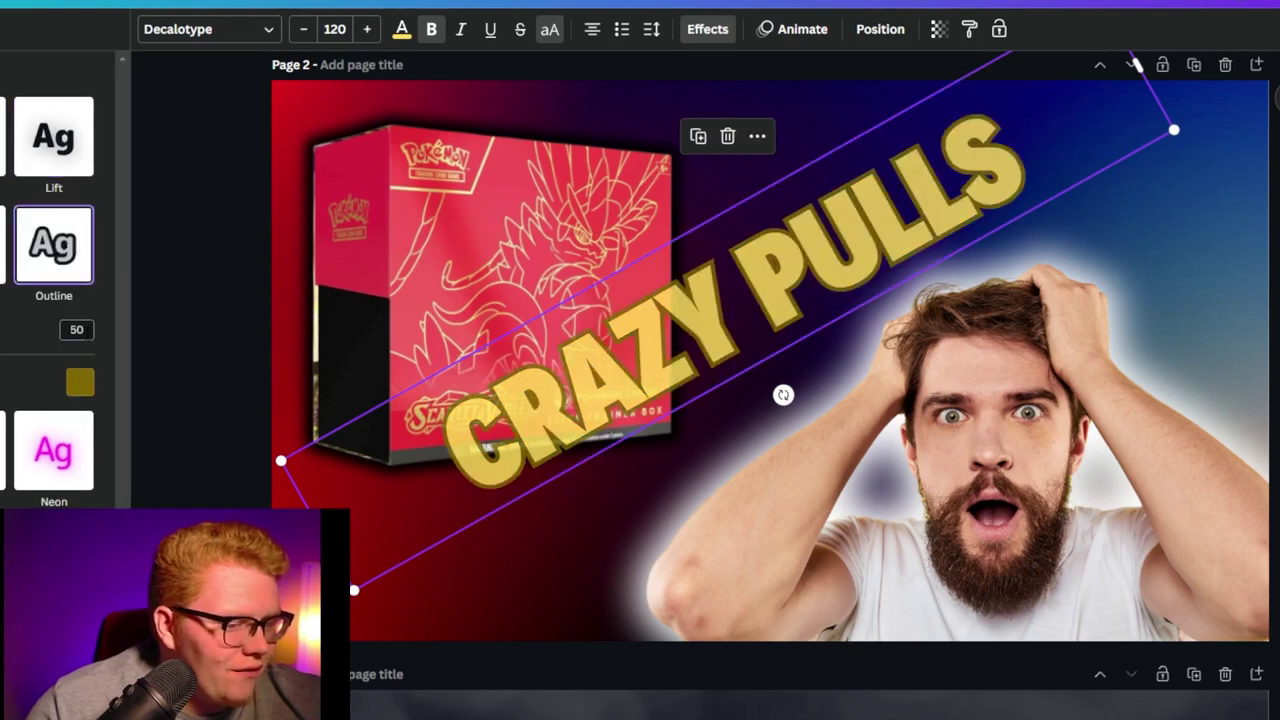
left_click(79, 383)
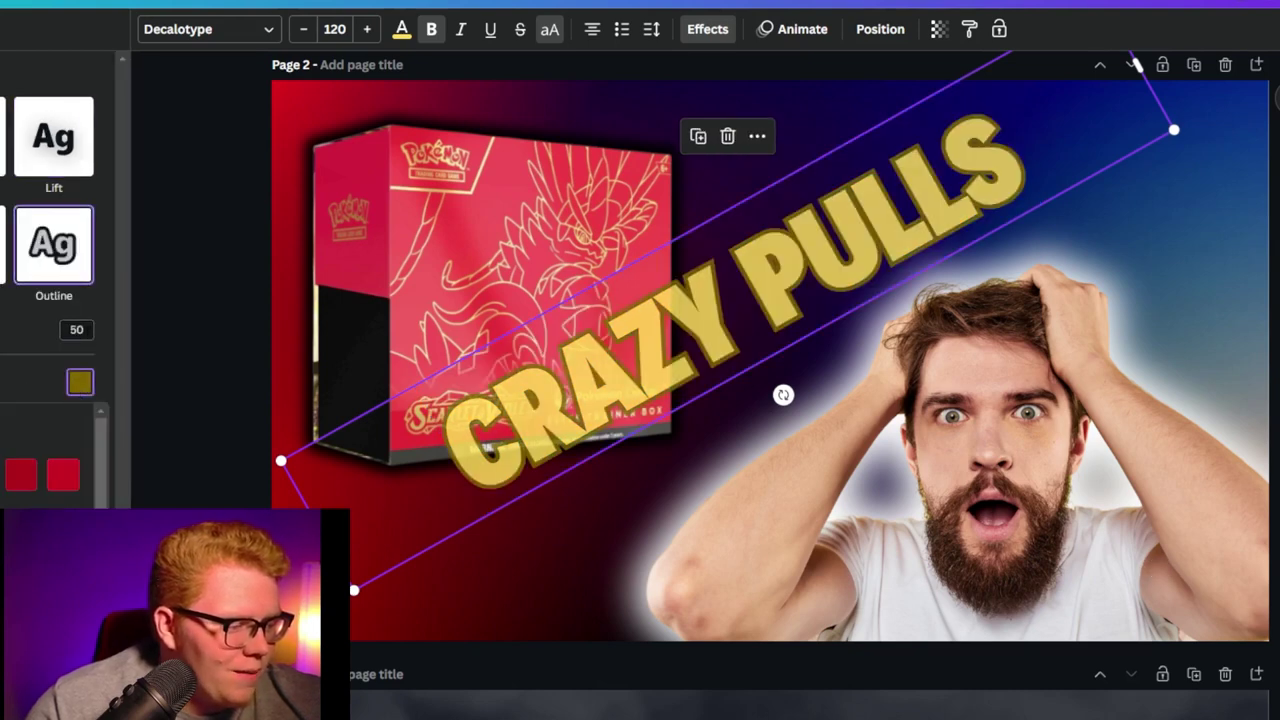
left_click(21, 517)
left_click_drag(2, 340, 27, 330)
left_click(229, 401)
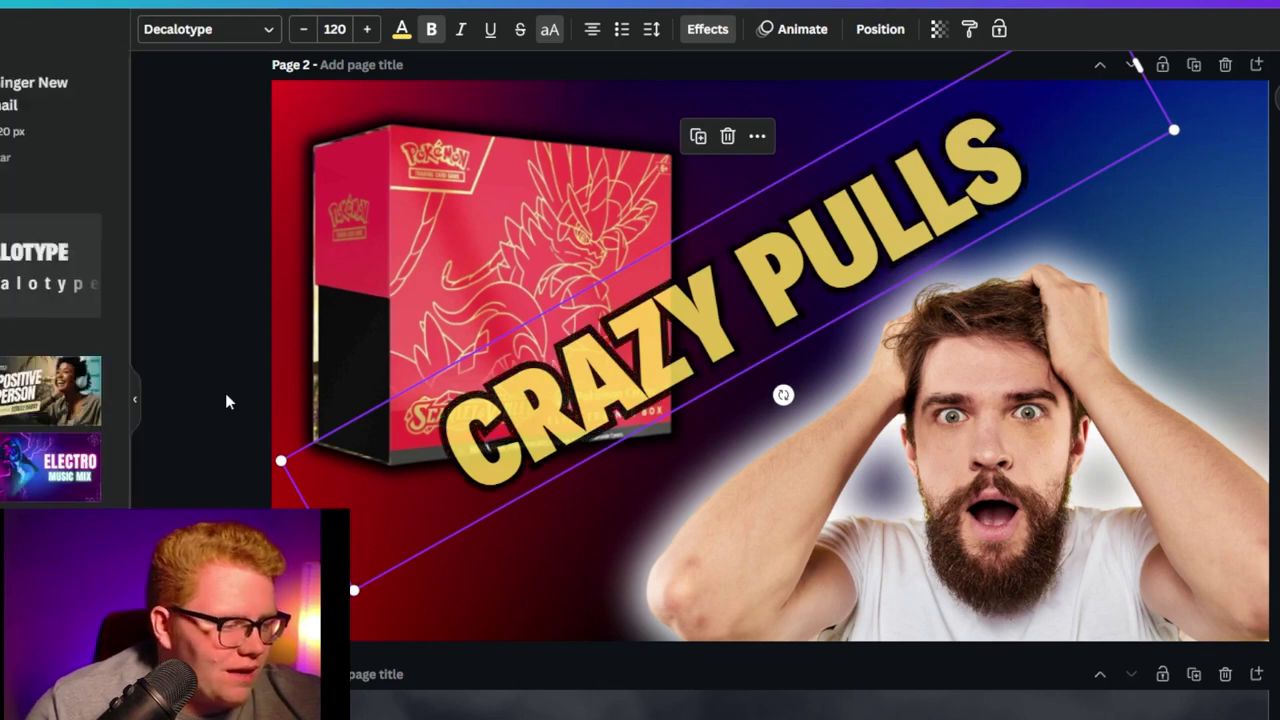
Step: Move the CRAZY PULLS text slightly straight down on page 2, over the trainer box's lower edge
left_click(229, 401)
left_click_drag(624, 418, 621, 451)
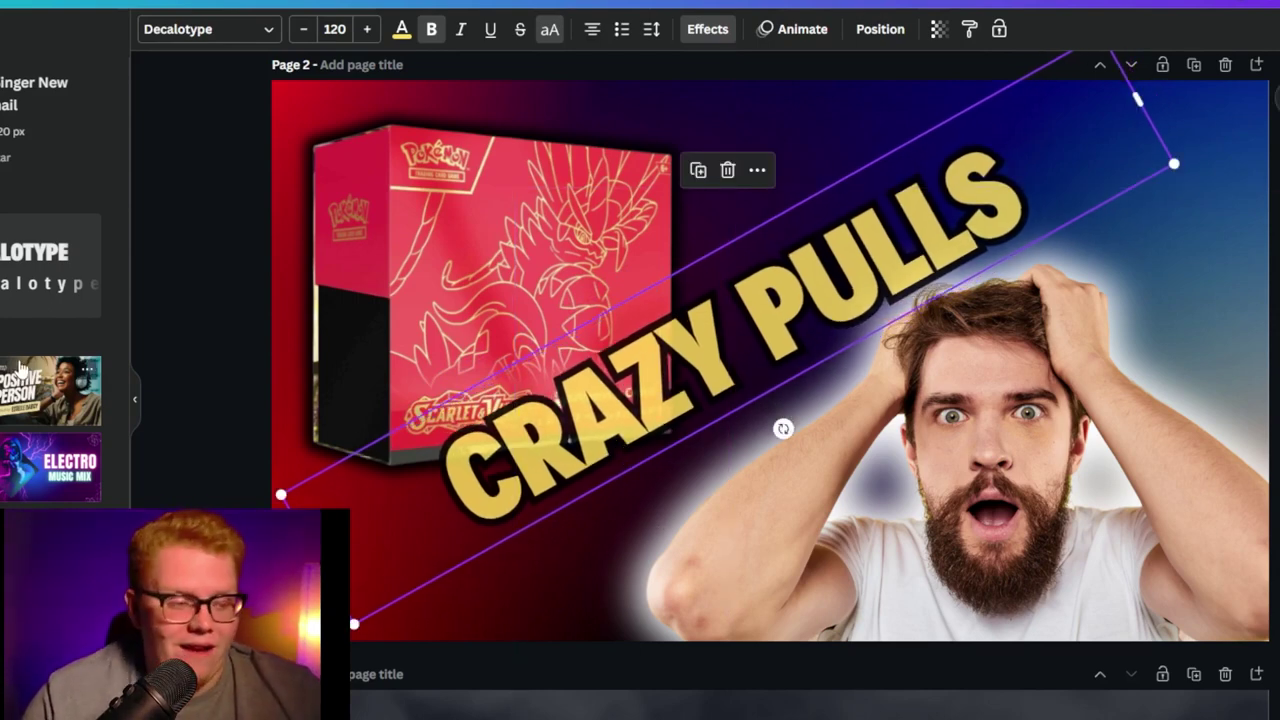
left_click(185, 303)
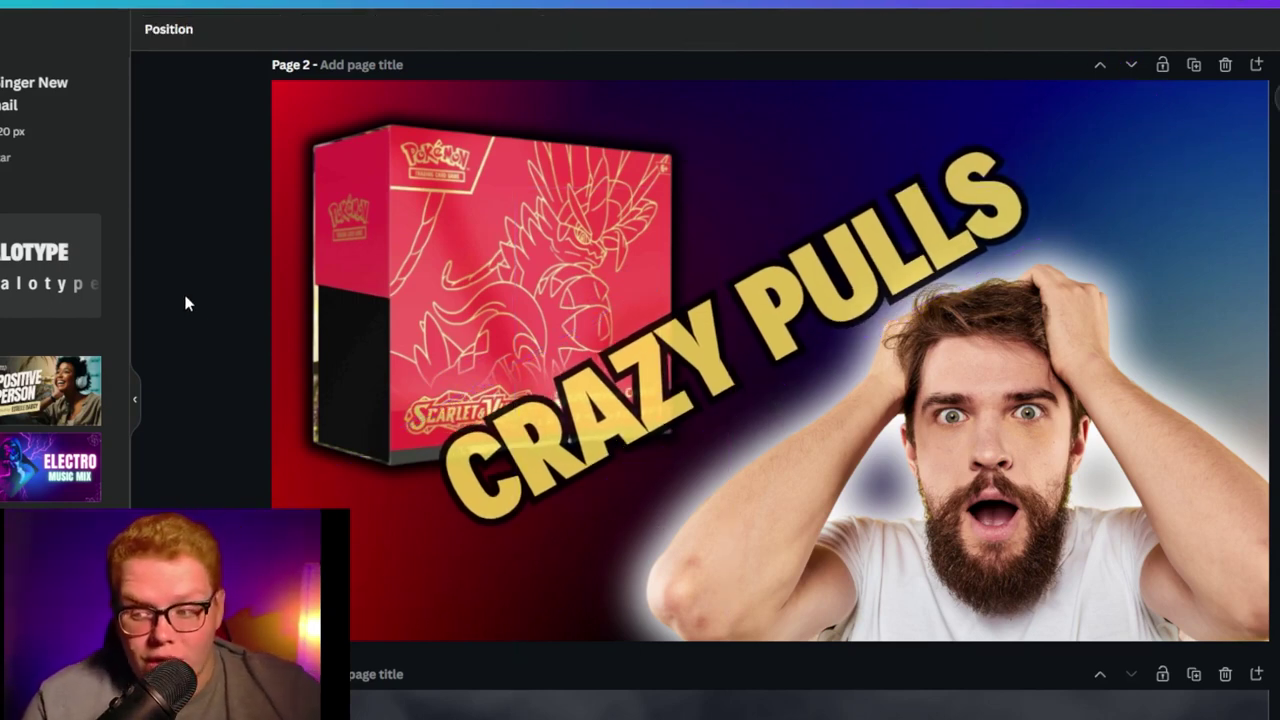